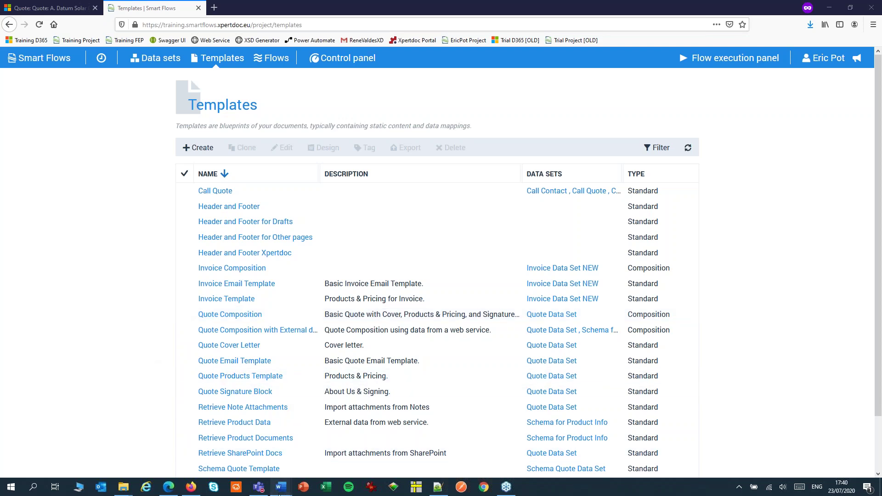
# Switch to Word and review the header and footer, quote cover letter, products template, signature block, and terms and conditions documents
pyautogui.moveTo(281, 486)
pyautogui.click(103, 438)
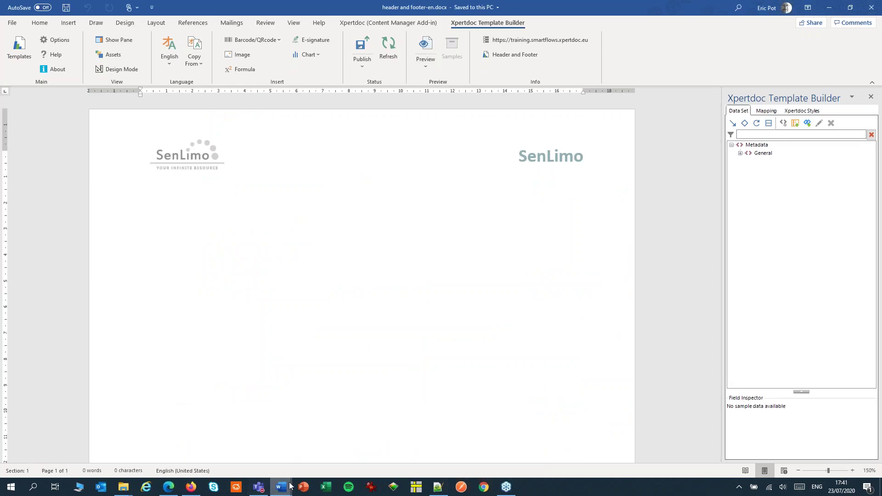
pyautogui.moveTo(289, 486)
pyautogui.click(200, 442)
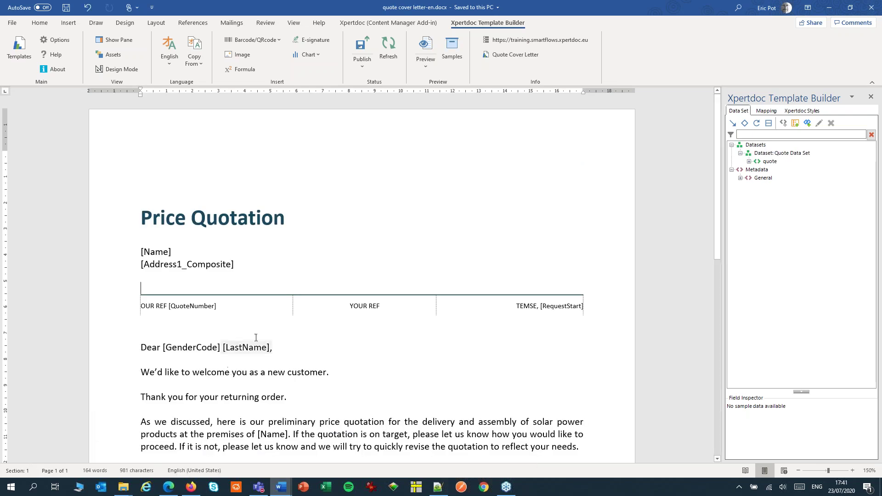
pyautogui.moveTo(283, 481)
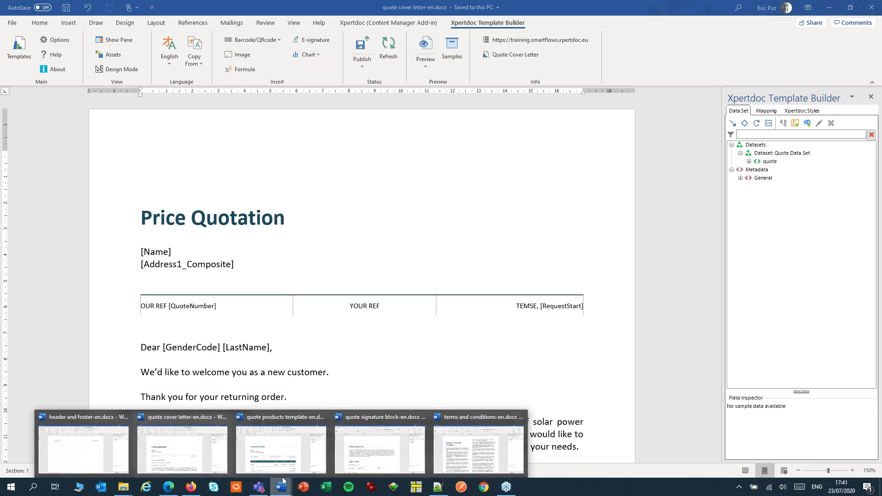
pyautogui.click(295, 447)
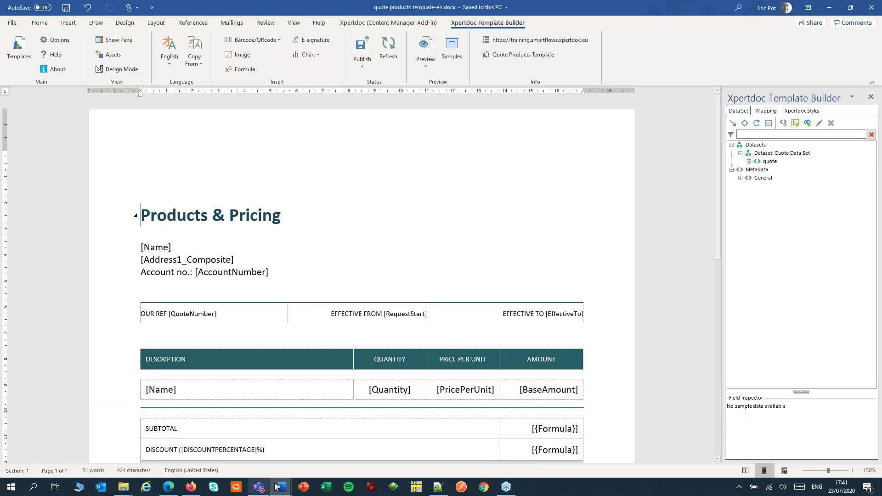
pyautogui.moveTo(276, 486)
pyautogui.click(372, 443)
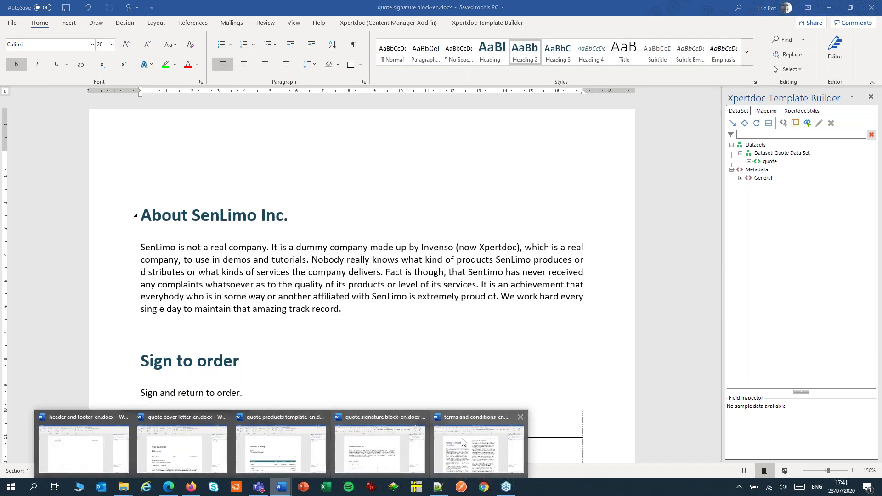
pyautogui.click(462, 443)
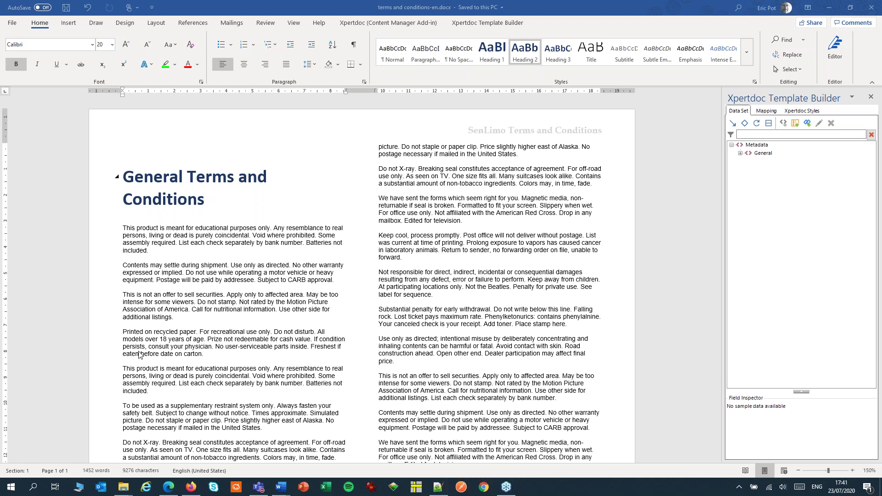
# Switch back to Smart Flows in Firefox and create a template named Composition Quote with the type Composition
pyautogui.click(191, 487)
pyautogui.click(195, 147)
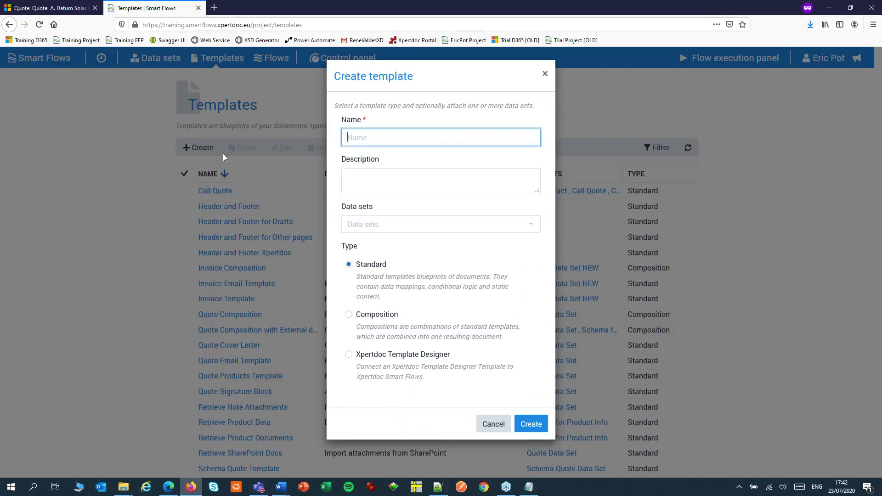
pyautogui.write('Composition Quote')
pyautogui.click(350, 315)
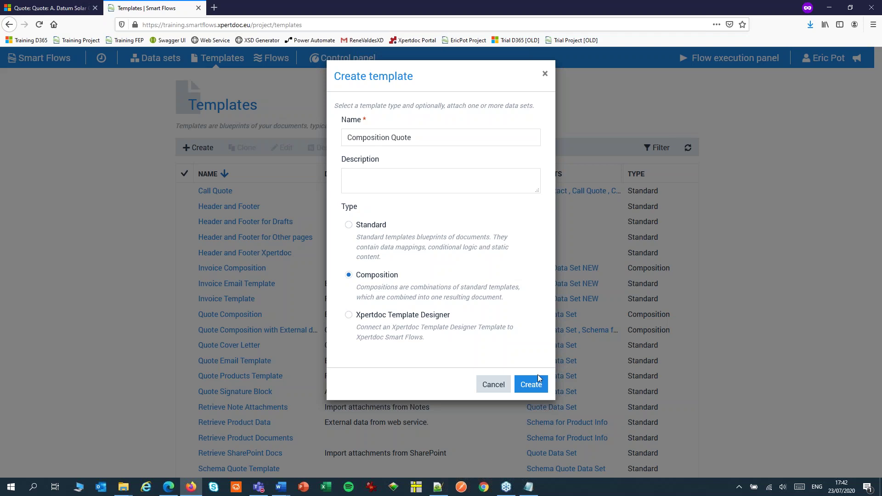
pyautogui.click(531, 385)
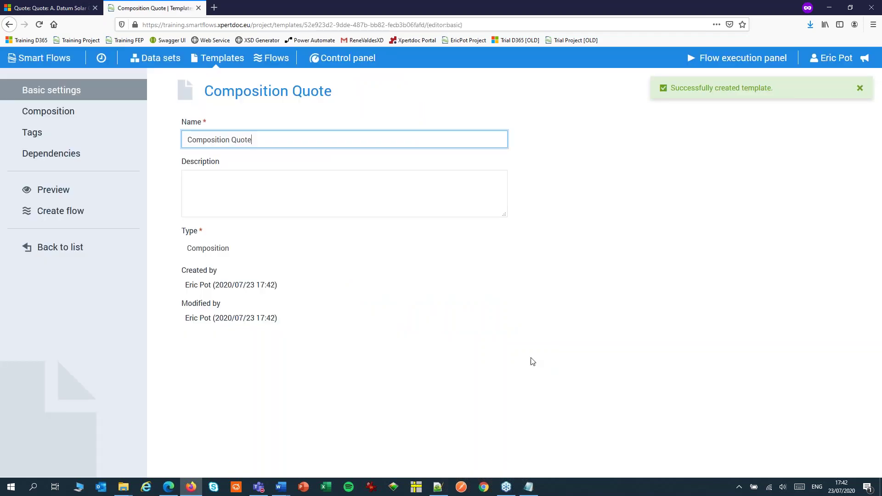
# Assign the Header and Footer template to both the header zone and the footer zone of the composition
pyautogui.click(59, 115)
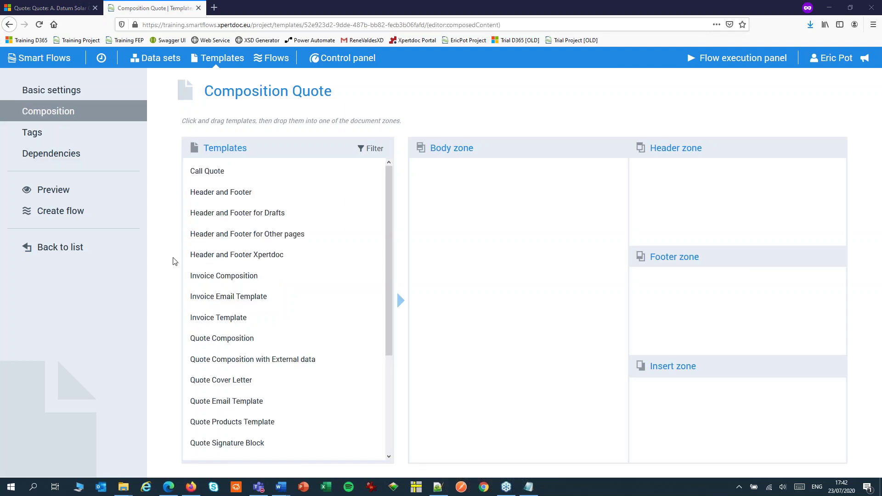
pyautogui.moveTo(209, 192); pyautogui.dragTo(724, 184)
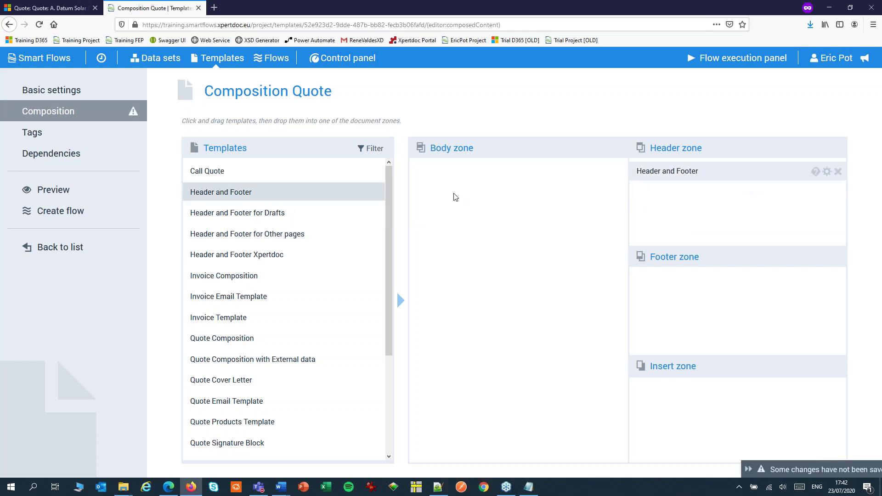
pyautogui.moveTo(276, 192); pyautogui.dragTo(692, 292)
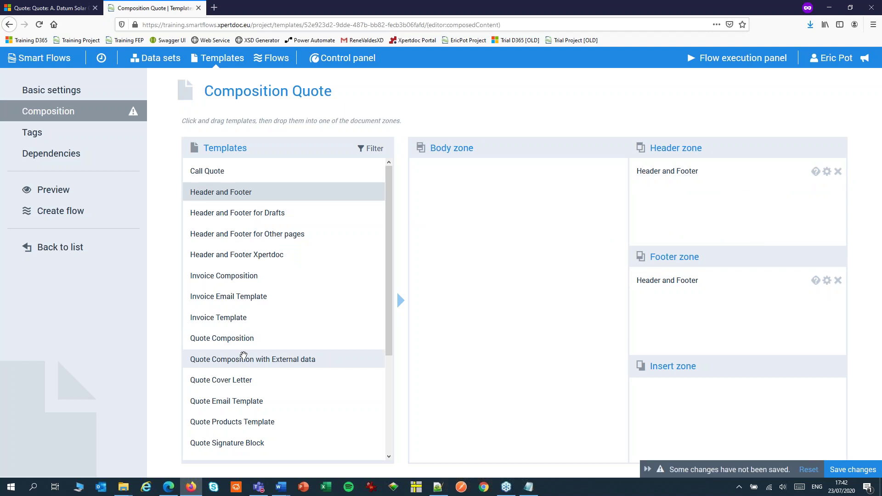
# Add Quote Cover Letter, Quote Products Template and Quote Signature Block to the body zone in that order
pyautogui.moveTo(269, 380); pyautogui.dragTo(522, 212)
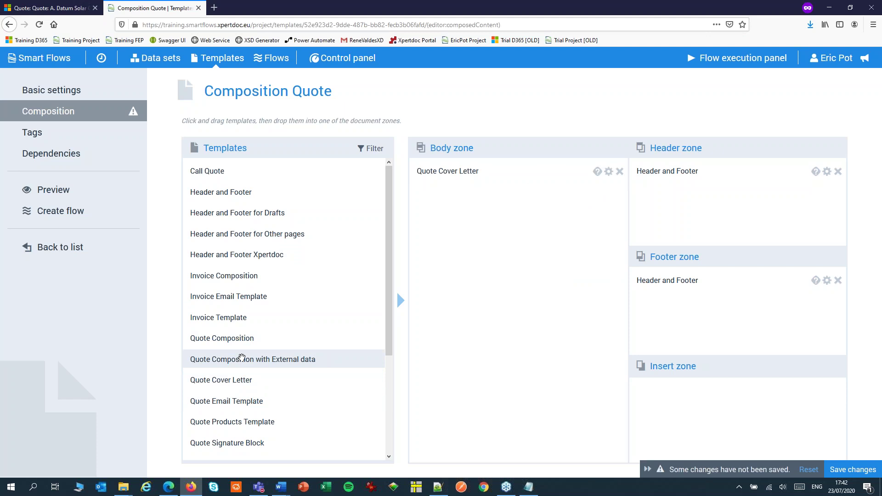
pyautogui.scroll(-3, 242, 357)
pyautogui.scroll(-2, 242, 357)
pyautogui.moveTo(241, 306); pyautogui.dragTo(459, 193)
pyautogui.moveTo(224, 327); pyautogui.dragTo(500, 287)
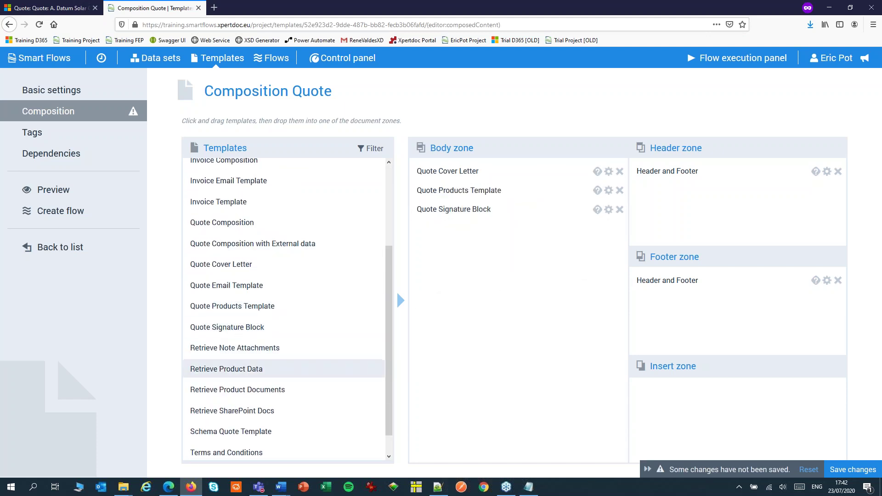
# Add Terms and Conditions to the insert zone and save the composition
pyautogui.scroll(-1, 219, 388)
pyautogui.moveTo(222, 427); pyautogui.dragTo(698, 384)
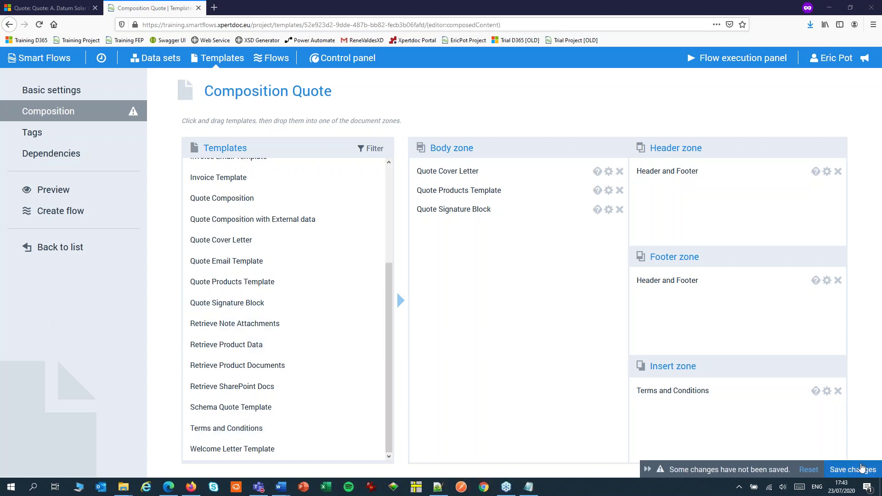
pyautogui.click(852, 469)
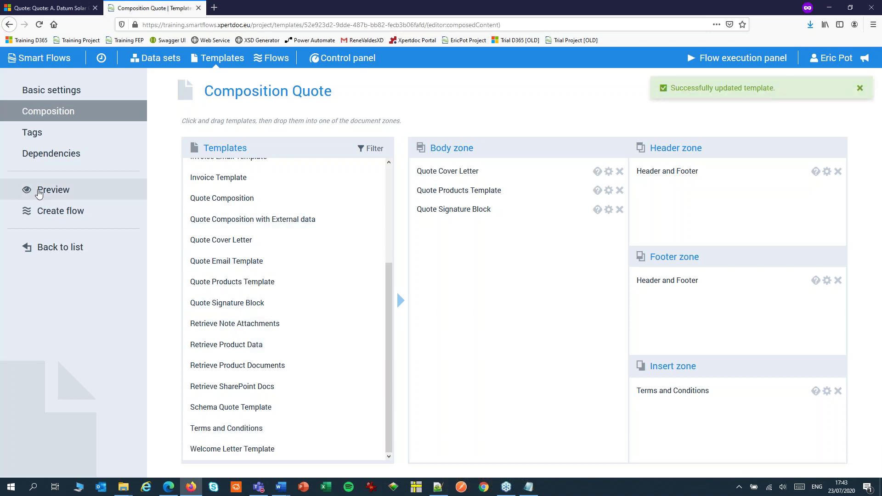
# Try to preview the composition in English with a sample from Quote Data Set
pyautogui.click(39, 192)
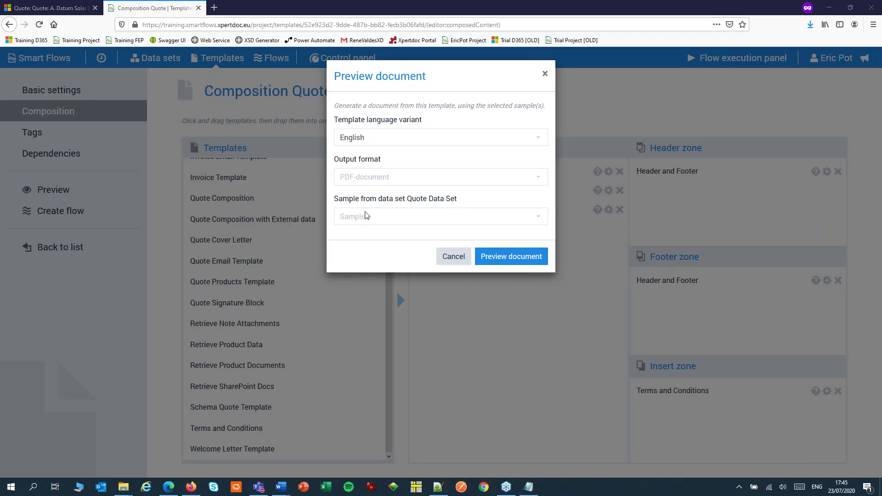
pyautogui.click(366, 216)
pyautogui.click(367, 237)
pyautogui.click(491, 257)
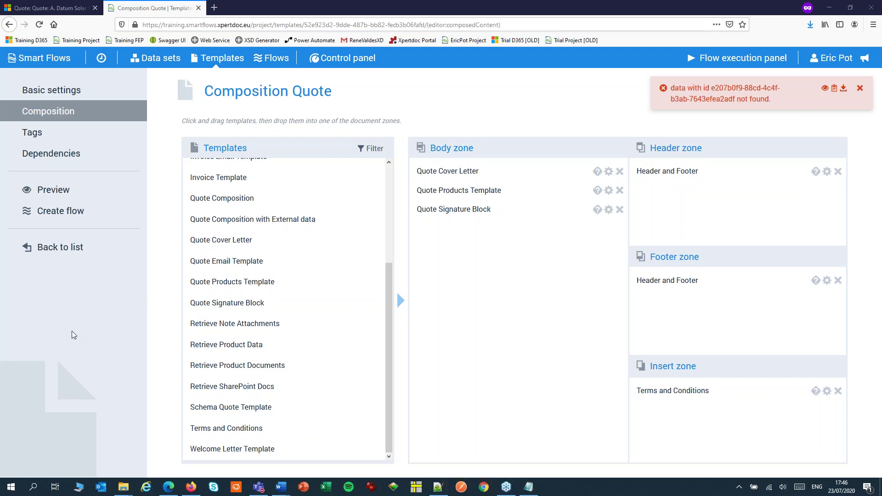
# Generate an English PDF preview of the composition using A. Datum Sample and open it with Firefox
pyautogui.click(53, 189)
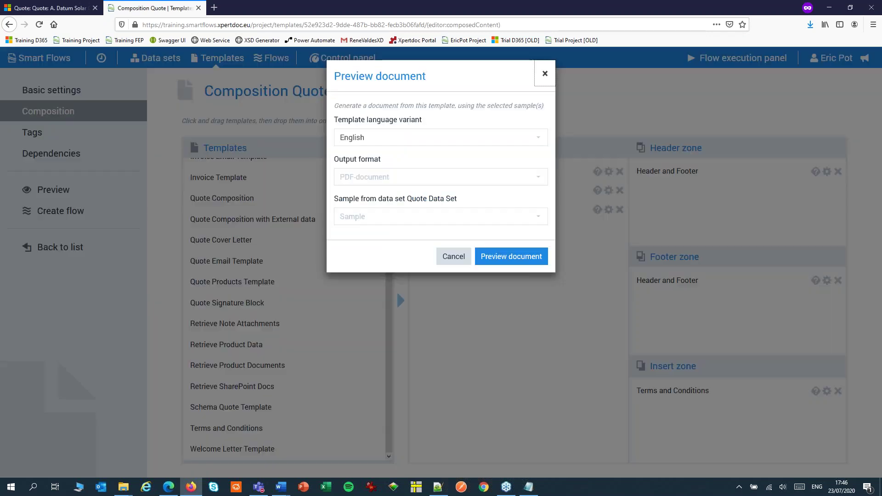
pyautogui.click(370, 217)
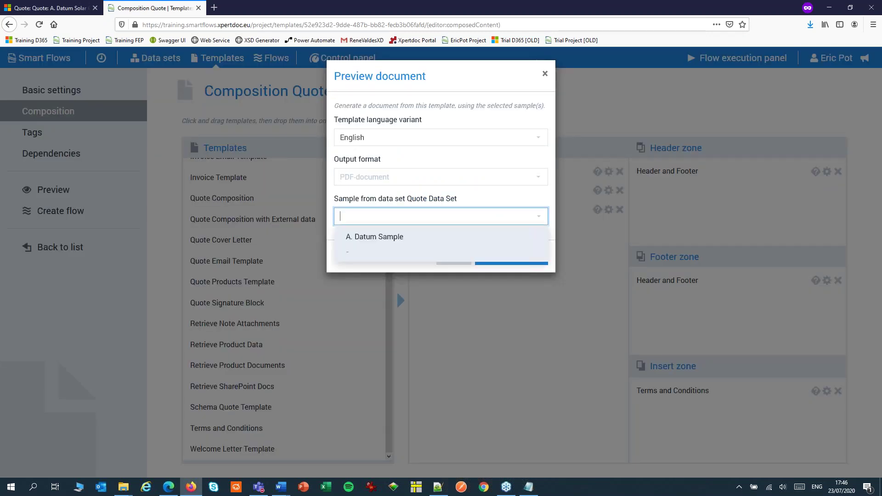
pyautogui.click(370, 238)
pyautogui.click(513, 257)
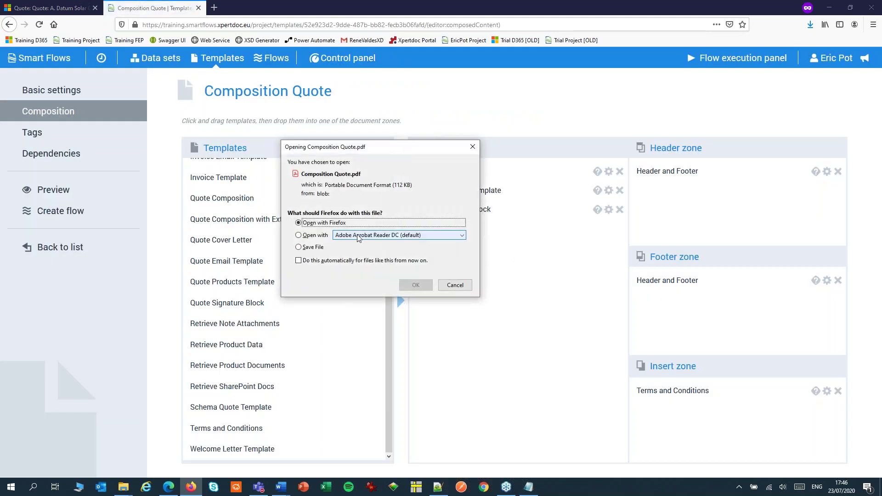
pyautogui.click(411, 284)
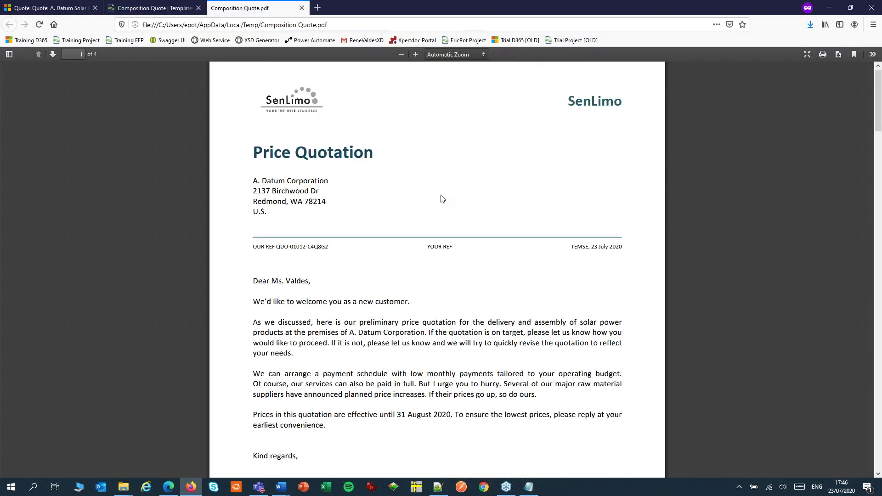
# Examine the cover letter, pricing, footers and terms and conditions pages of the Composition Quote PDF, and close it
pyautogui.scroll(-7, 442, 199)
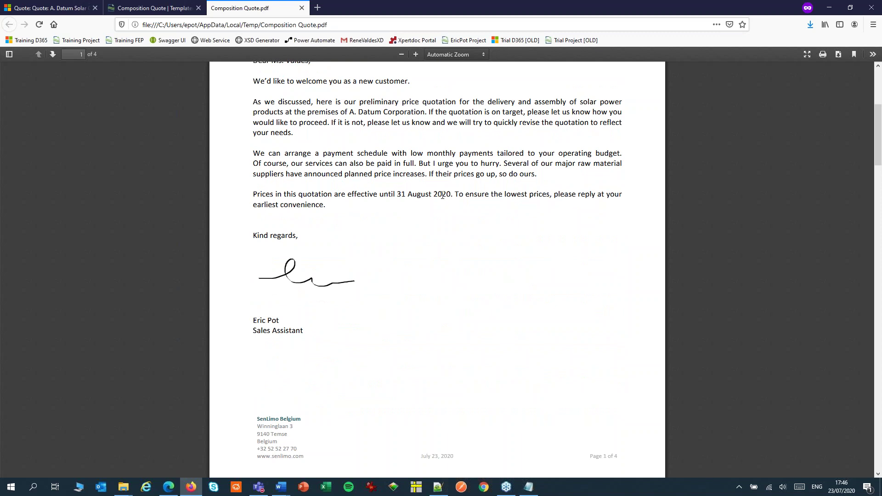
pyautogui.scroll(-5, 438, 266)
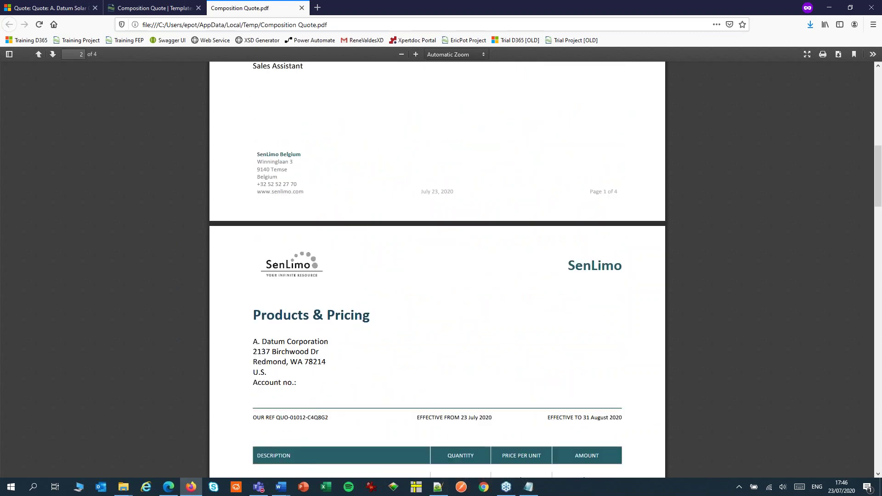
pyautogui.scroll(-2, 437, 266)
pyautogui.scroll(-3, 437, 266)
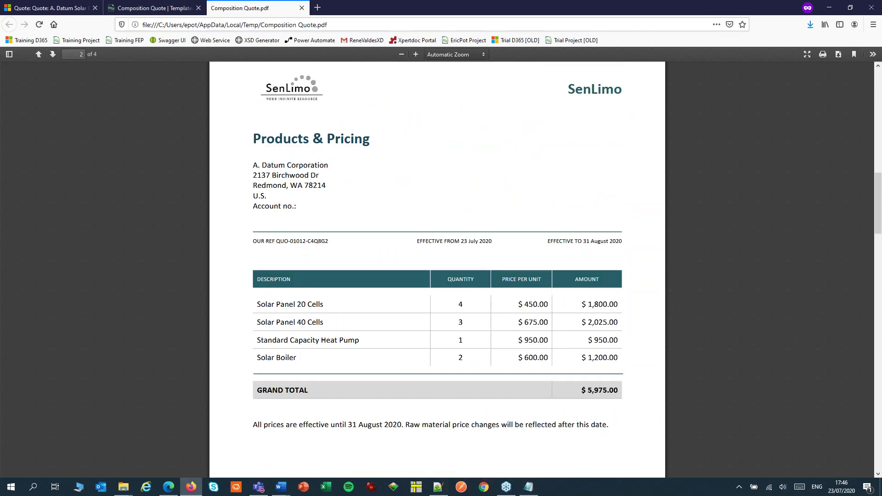
pyautogui.scroll(-4, 437, 266)
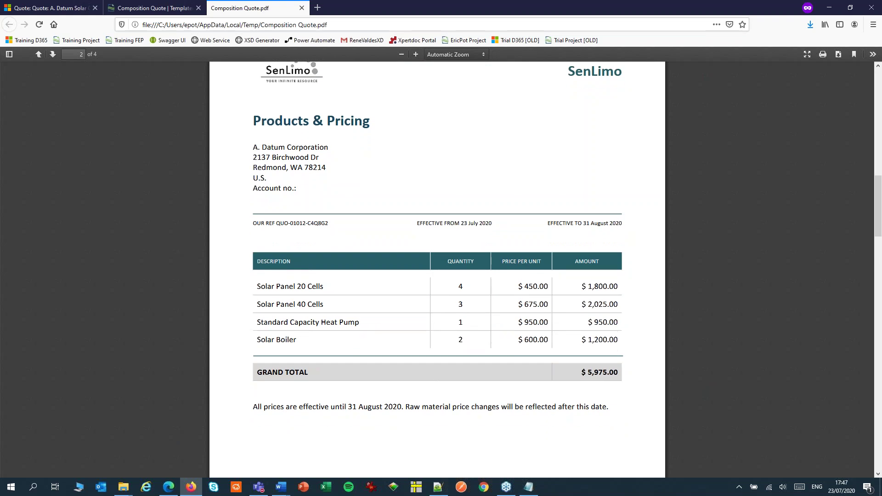
pyautogui.scroll(9, 437, 267)
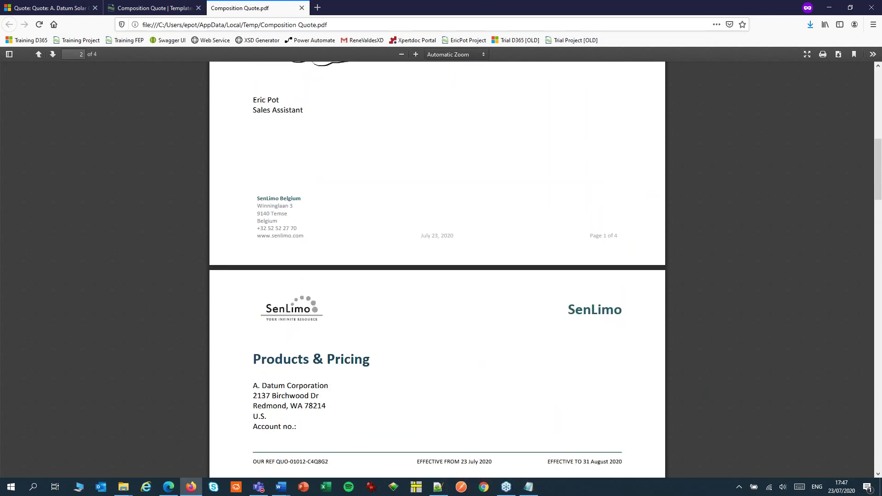
pyautogui.scroll(9, 438, 266)
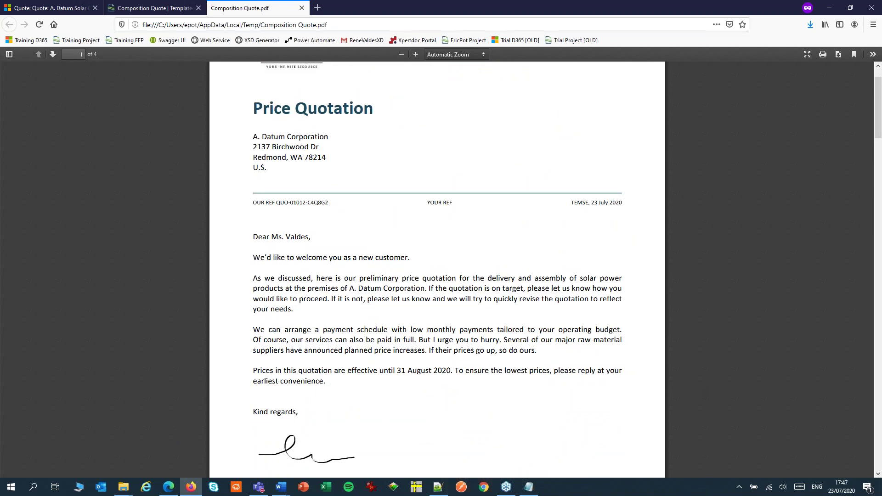
pyautogui.scroll(-18, 437, 266)
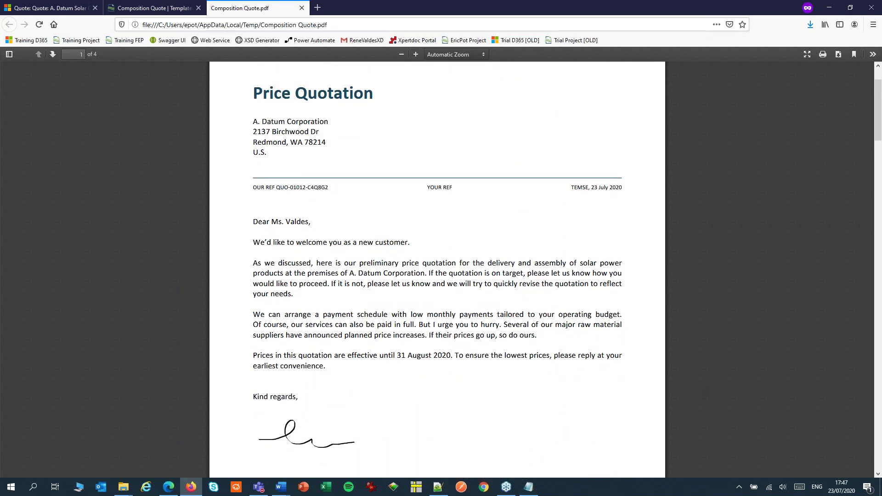
pyautogui.scroll(-14, 438, 267)
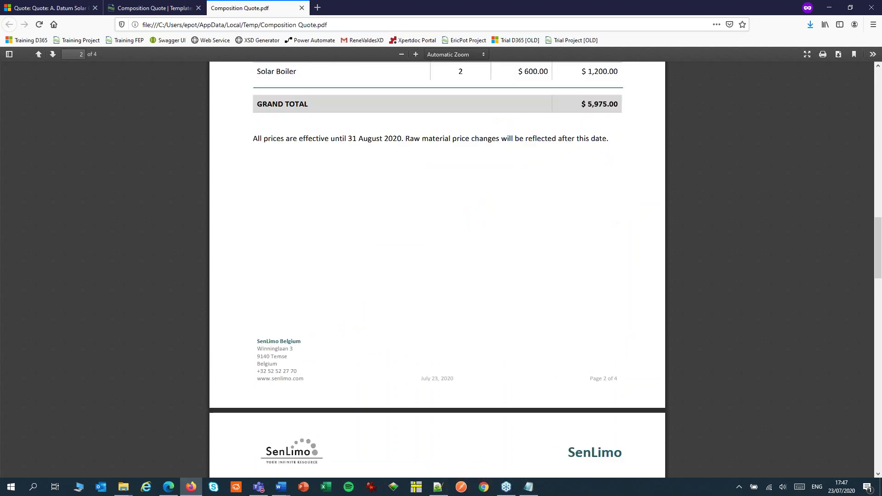
pyautogui.scroll(-10, 437, 266)
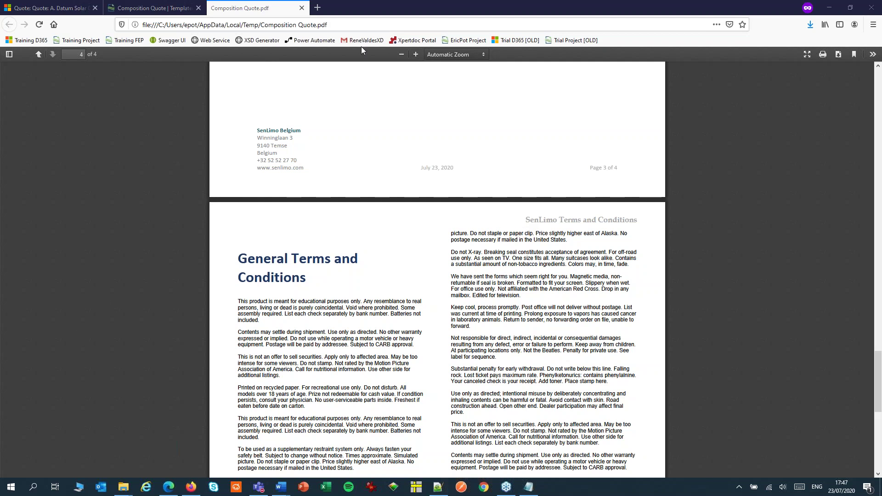
pyautogui.click(302, 8)
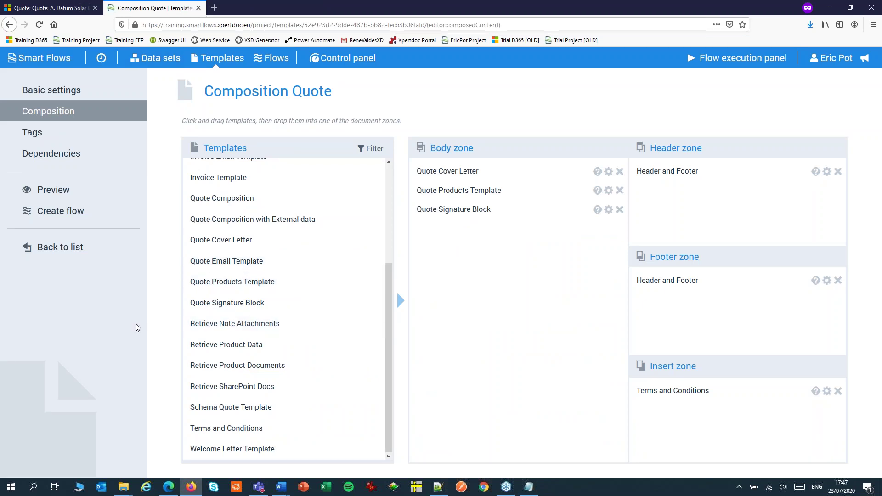
# Add Retrieve Product Documents to the body zone above Quote Signature Block and set its break behaviour to New page
pyautogui.moveTo(275, 365)
pyautogui.mouseDown()
pyautogui.moveTo(322, 370)
pyautogui.moveTo(537, 260)
pyautogui.moveTo(497, 209)
pyautogui.moveTo(480, 209)
pyautogui.mouseUp()
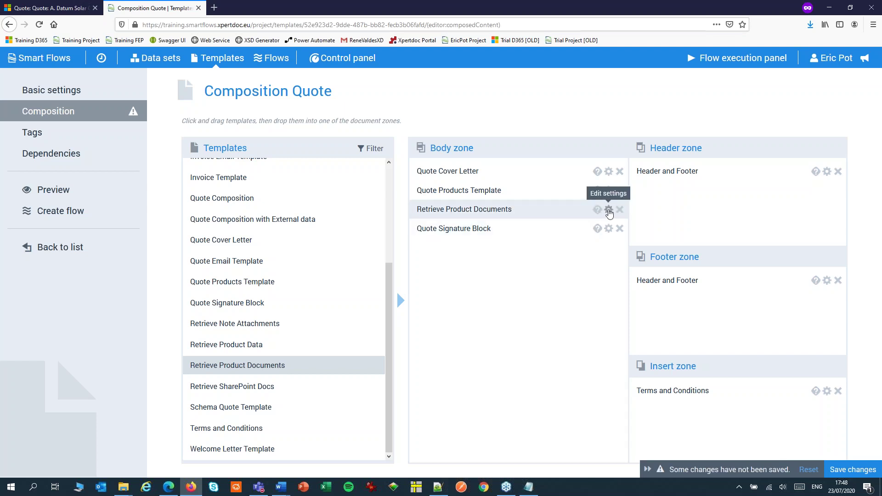
pyautogui.click(608, 210)
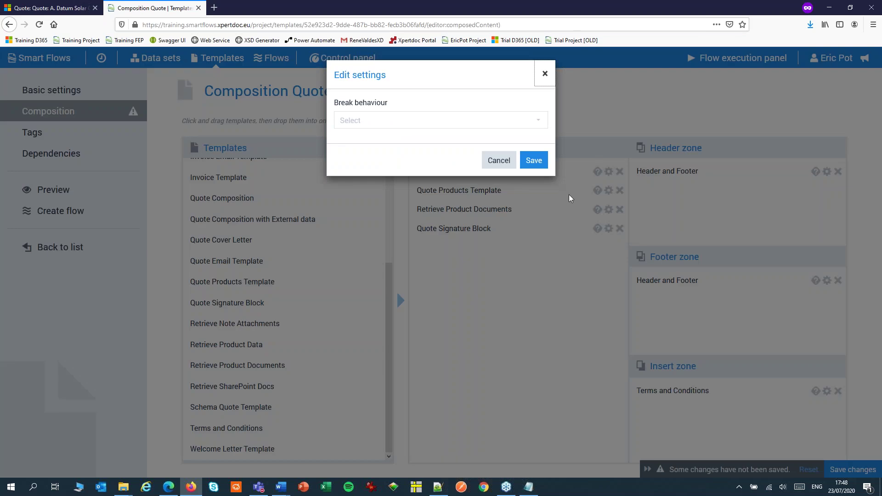
pyautogui.click(401, 122)
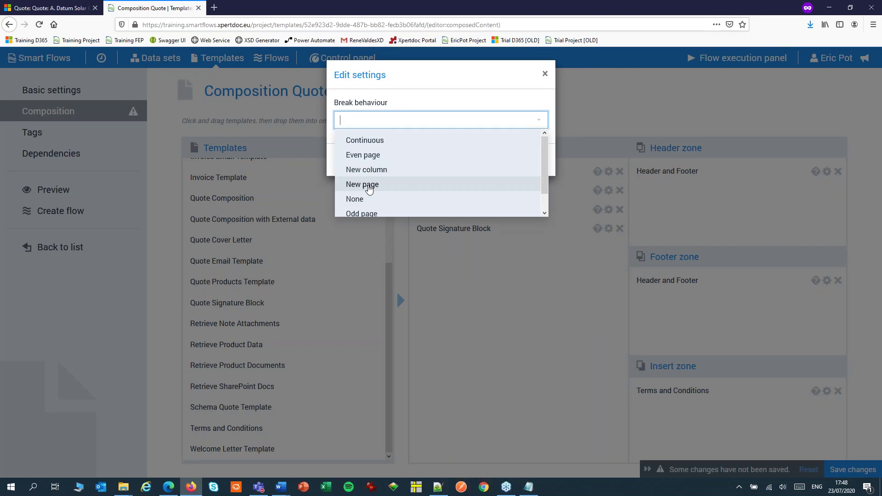
pyautogui.click(368, 188)
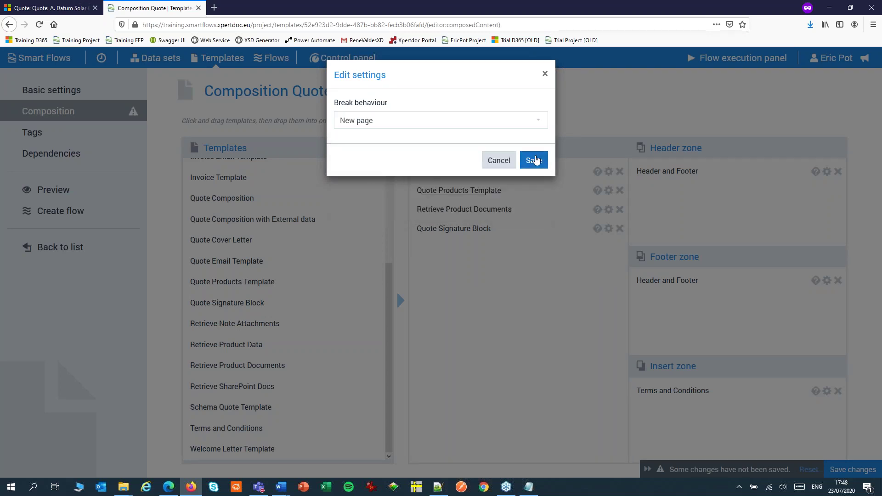
pyautogui.click(534, 160)
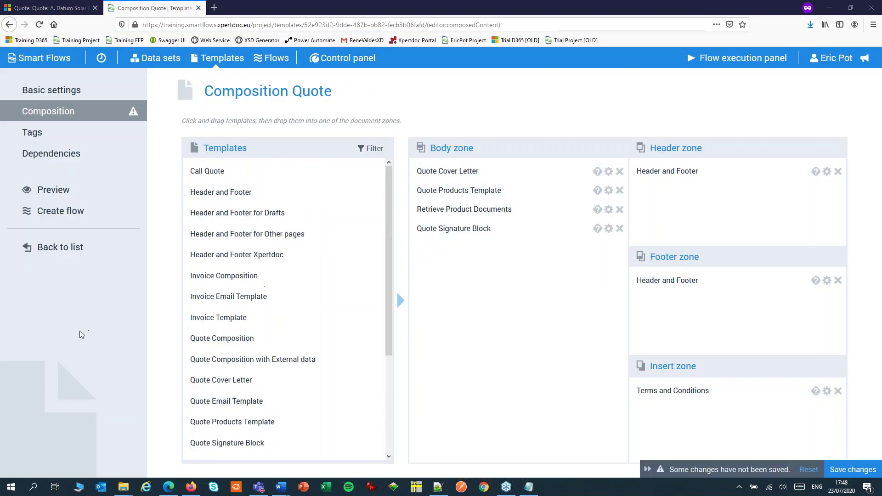
# Set the occurrence of the Header and Footer template to First page in both the header zone and the footer zone
pyautogui.click(826, 172)
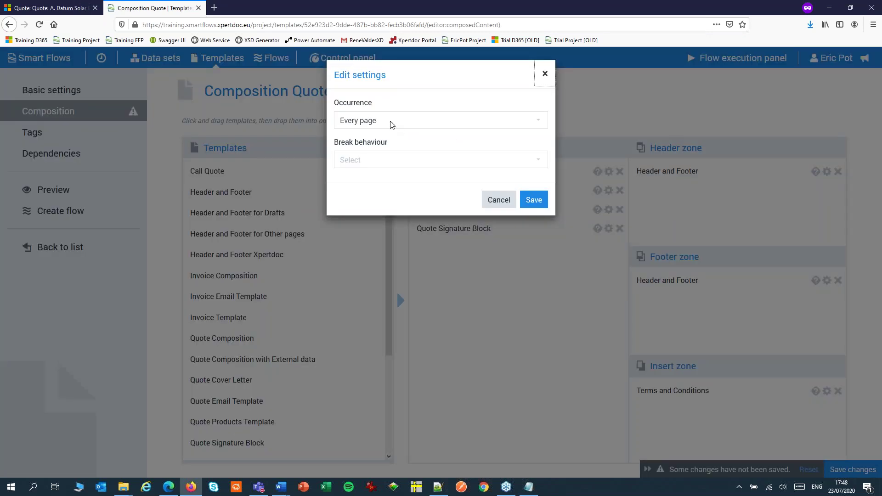
pyautogui.click(390, 122)
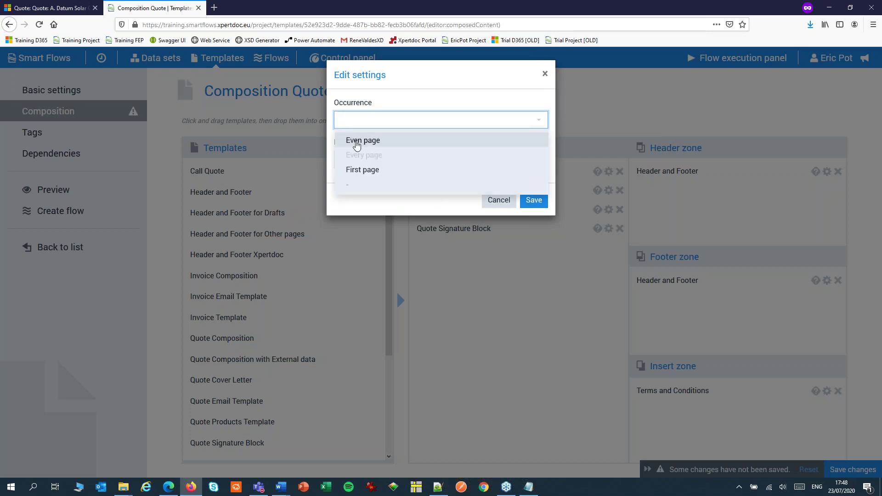
pyautogui.click(362, 170)
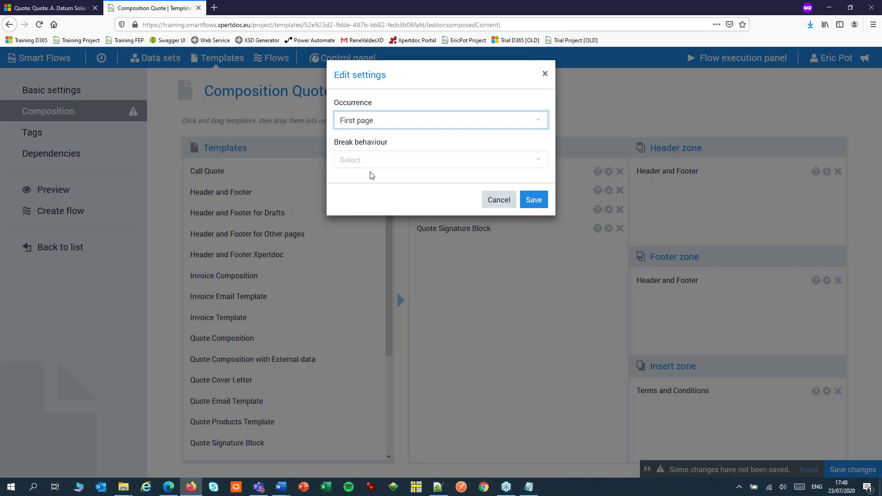
pyautogui.click(533, 200)
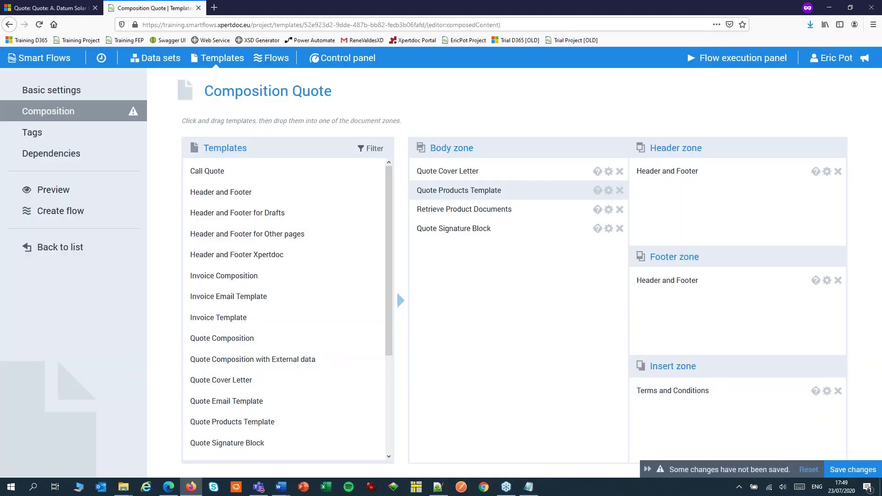
pyautogui.click(827, 280)
pyautogui.click(379, 126)
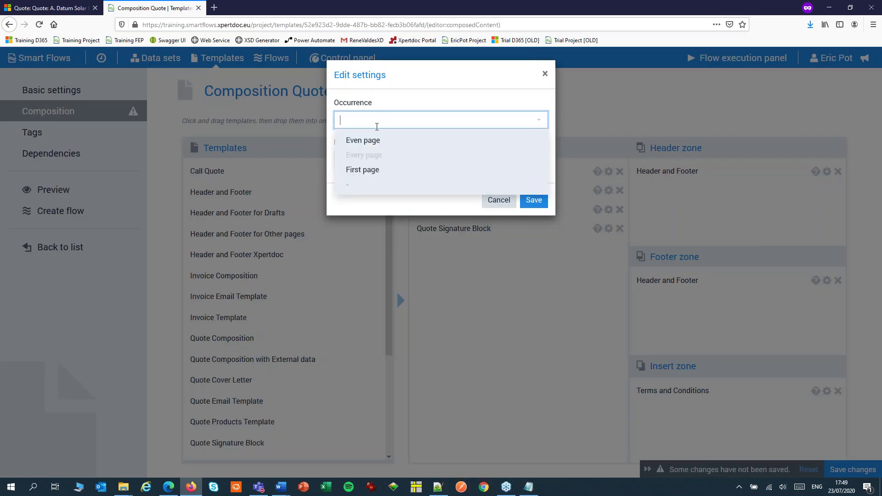
pyautogui.click(363, 170)
pyautogui.click(533, 199)
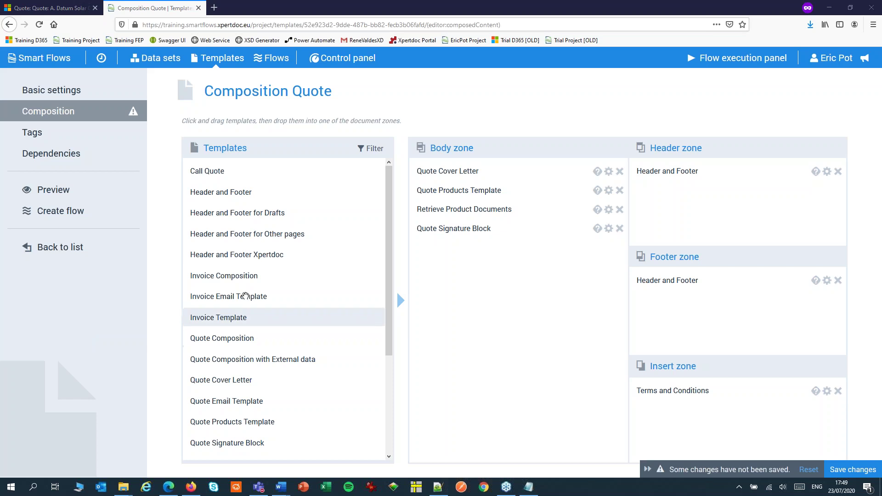
# Add Header and Footer for Other pages to the header and footer zones, and set its header zone occurrence to Every page
pyautogui.moveTo(249, 234); pyautogui.dragTo(740, 202)
pyautogui.moveTo(228, 236); pyautogui.dragTo(698, 319)
pyautogui.click(827, 190)
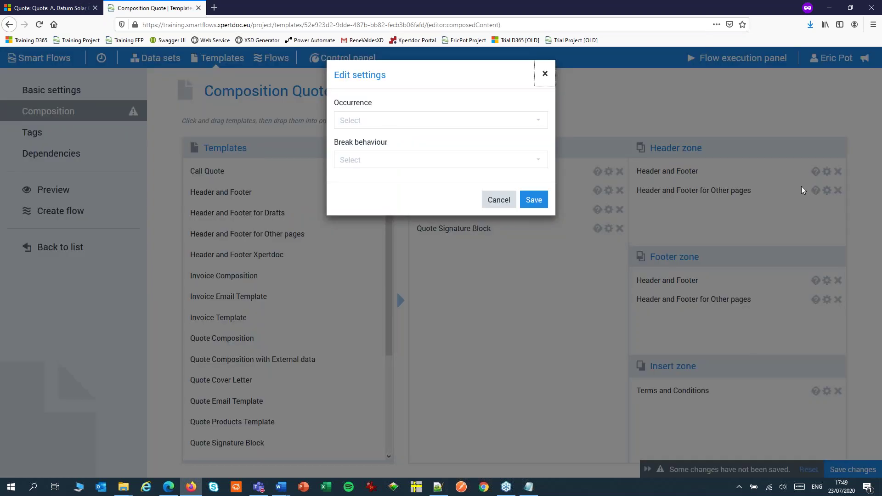
pyautogui.click(366, 120)
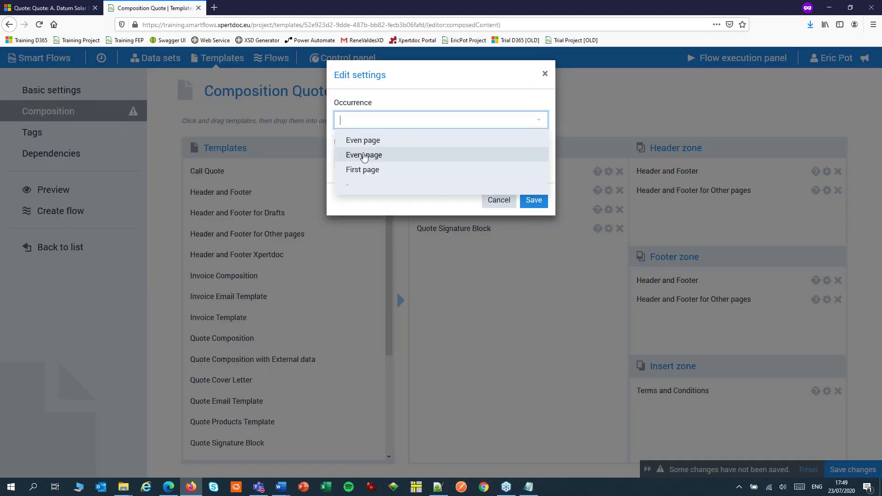
pyautogui.click(363, 151)
pyautogui.click(532, 199)
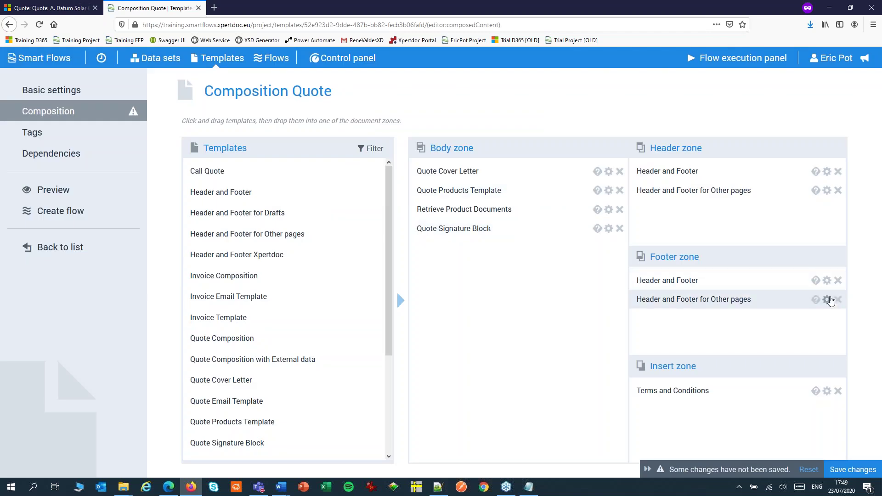
# Set the footer zone's Header and Footer for Other pages to occur on Every page and save the composition
pyautogui.click(826, 299)
pyautogui.click(358, 121)
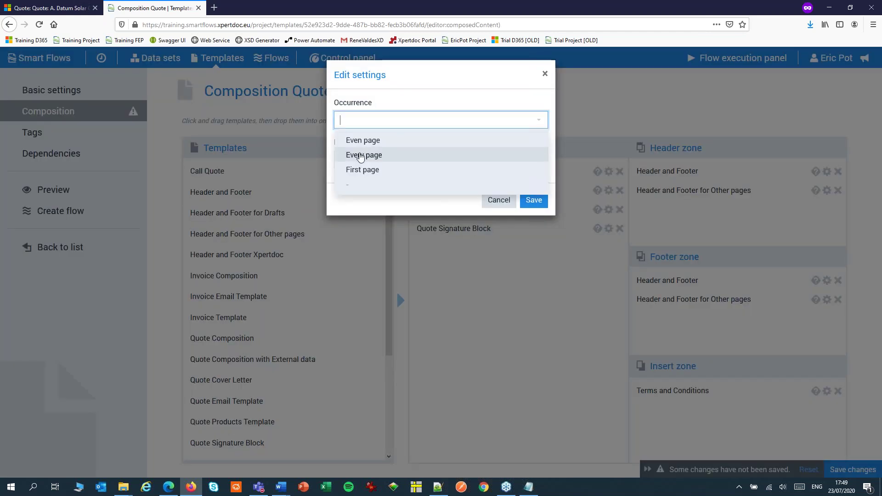
pyautogui.click(363, 153)
pyautogui.click(514, 201)
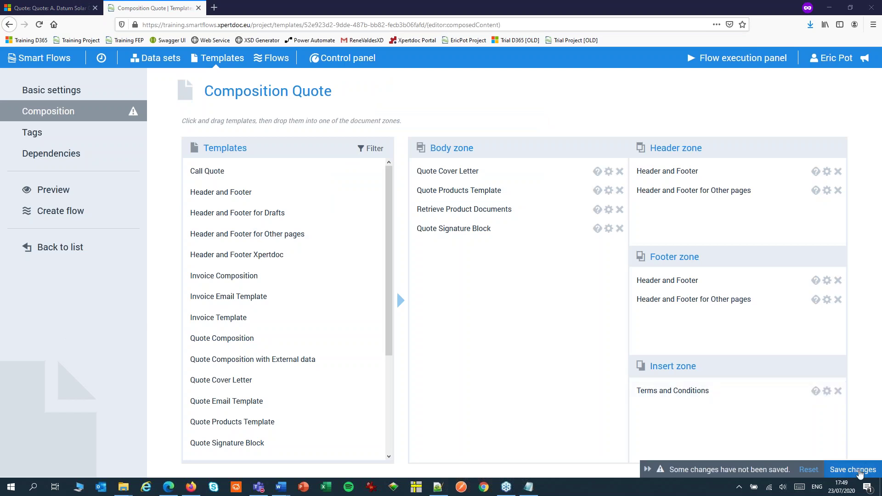
pyautogui.click(852, 469)
# Generate an English preview of the composition using A. Datum Sample and Product Info Sample, and open the PDF with Firefox
pyautogui.click(50, 194)
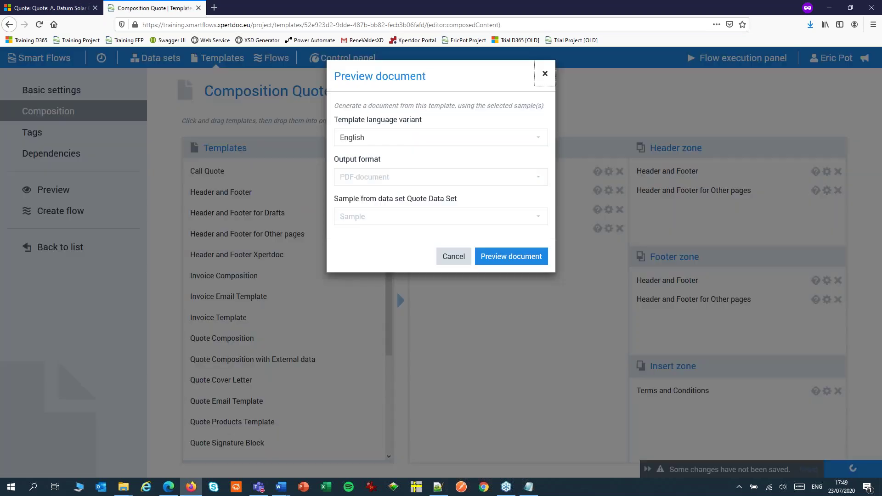
pyautogui.click(373, 215)
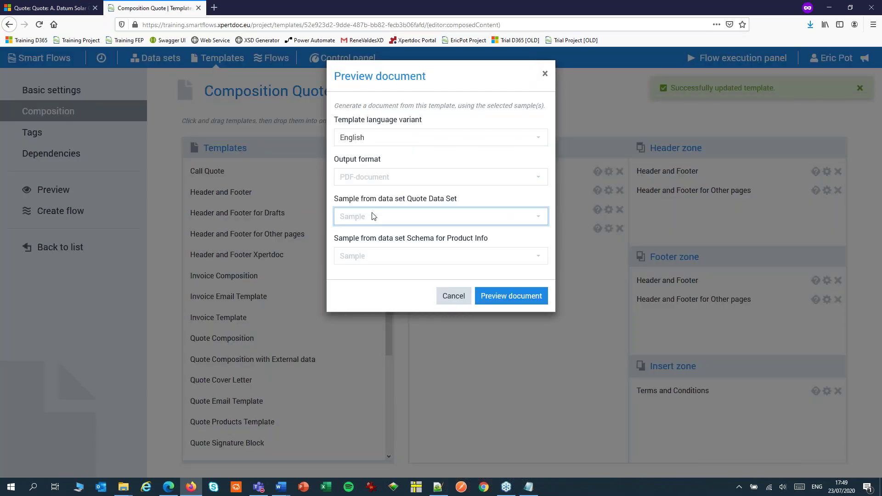
pyautogui.click(363, 237)
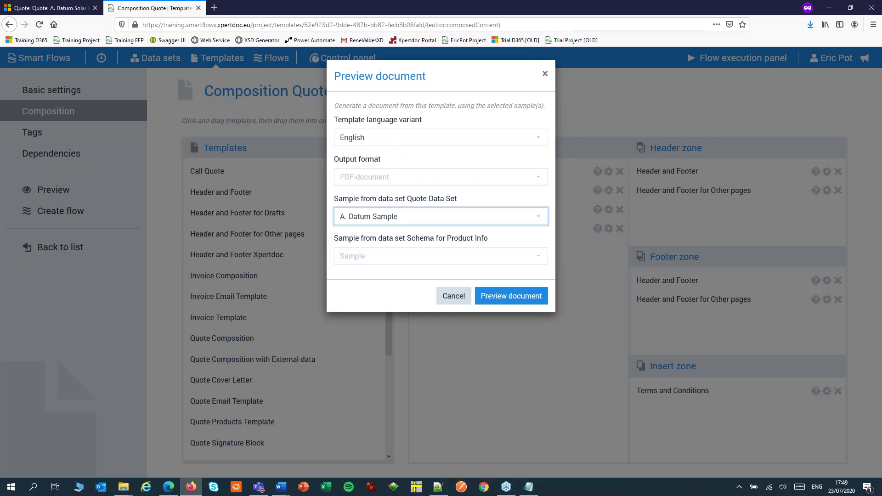
pyautogui.click(391, 257)
pyautogui.click(386, 276)
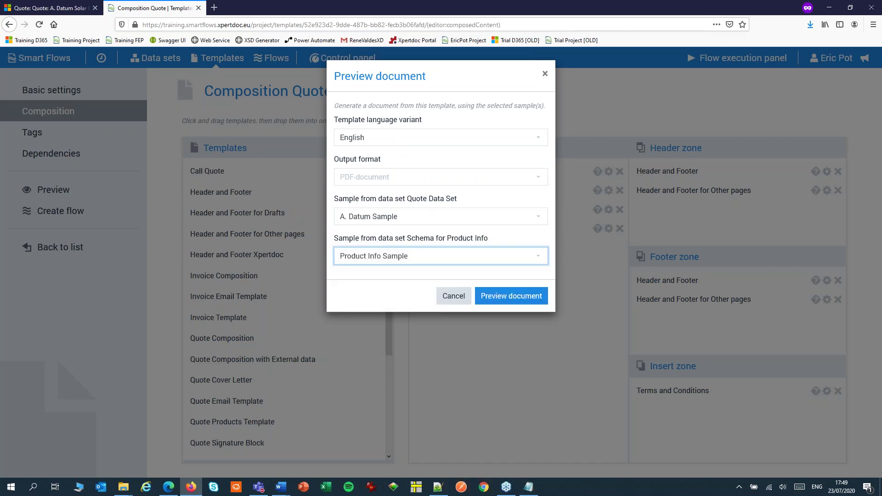
pyautogui.click(511, 295)
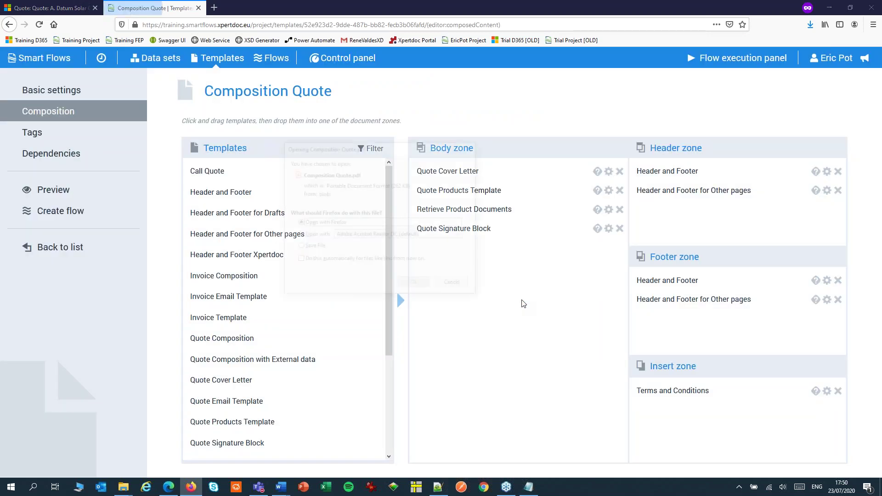
pyautogui.click(411, 285)
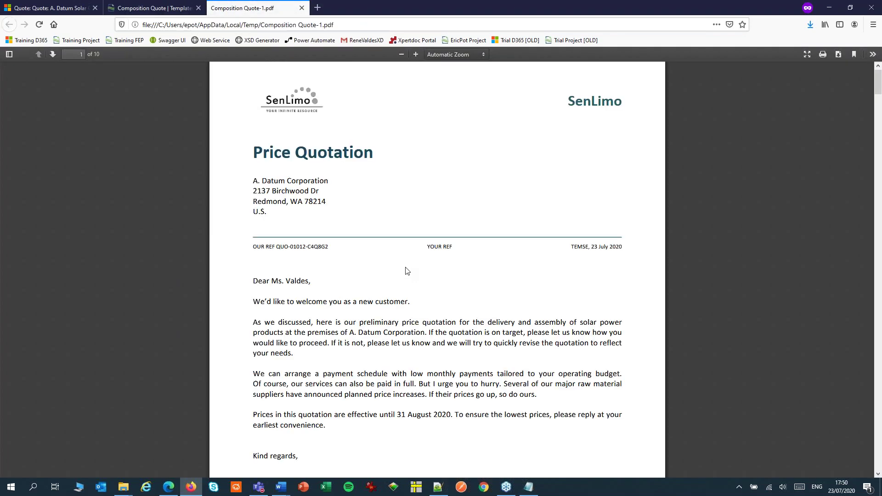
# Examine the generated quote PDF from the cover letter through the pricing and product documents to the signature page
pyautogui.scroll(-10, 406, 271)
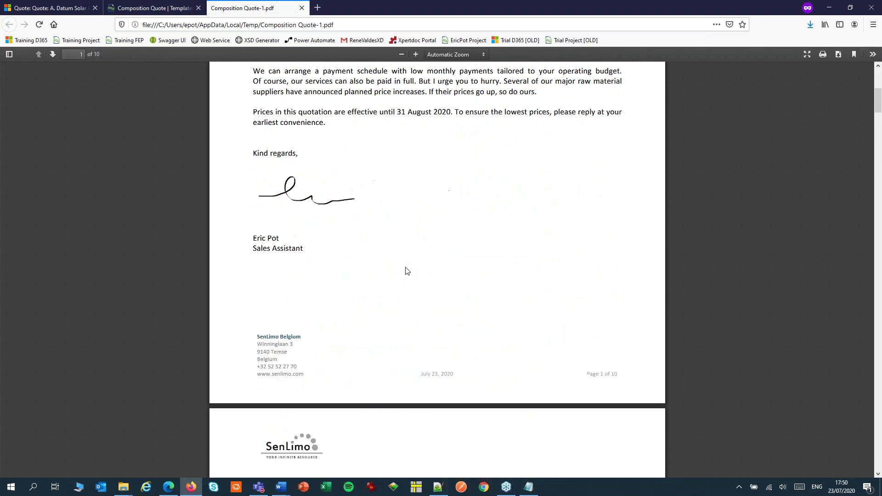
pyautogui.scroll(-10, 406, 271)
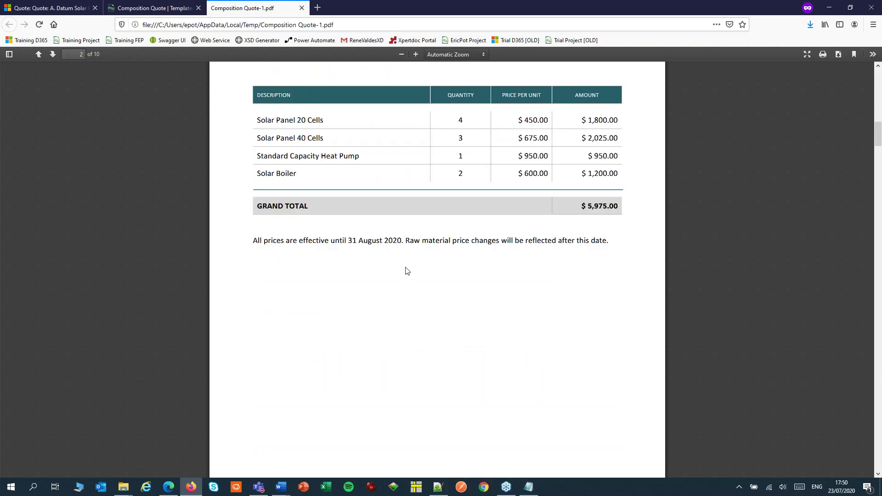
pyautogui.scroll(-6, 406, 271)
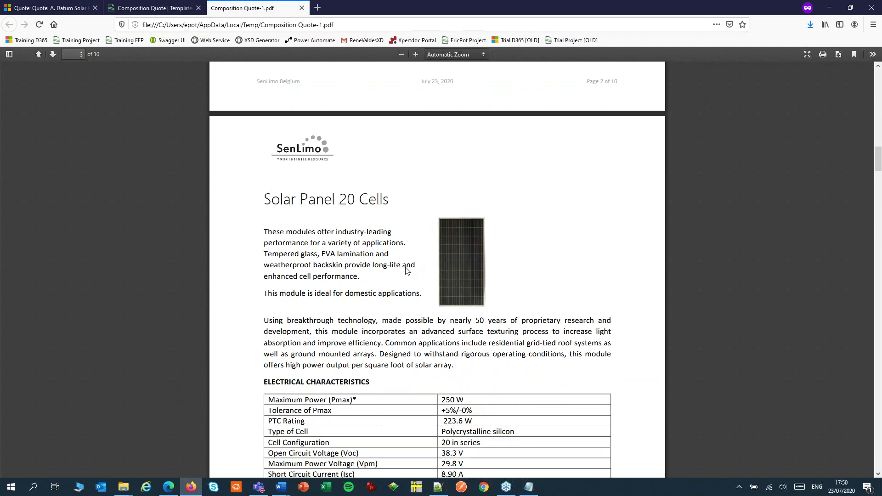
pyautogui.scroll(-9, 406, 271)
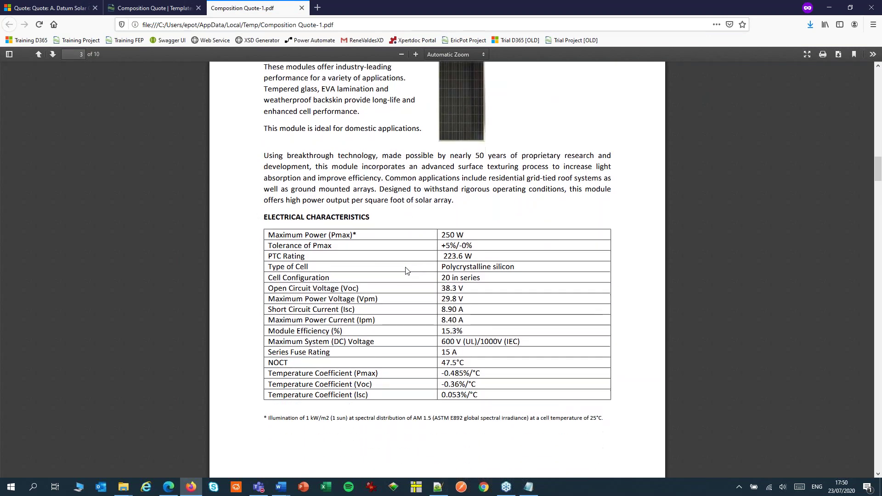
pyautogui.scroll(-12, 406, 271)
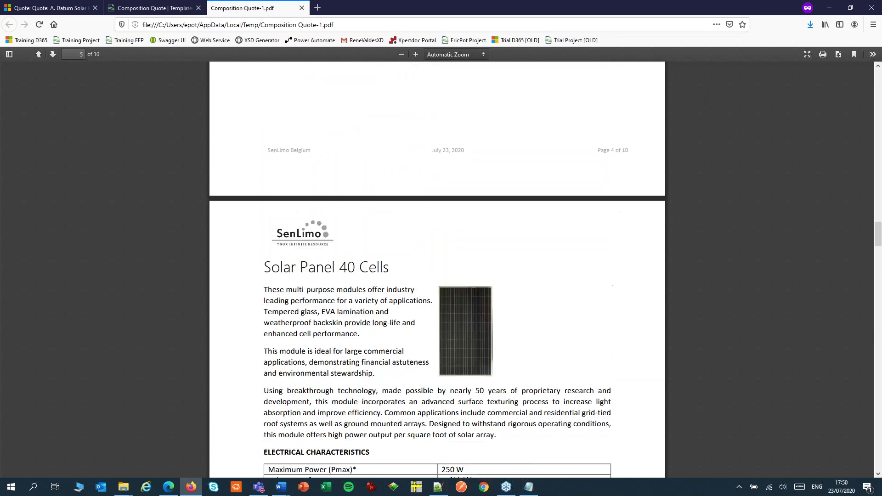
pyautogui.scroll(-12, 406, 271)
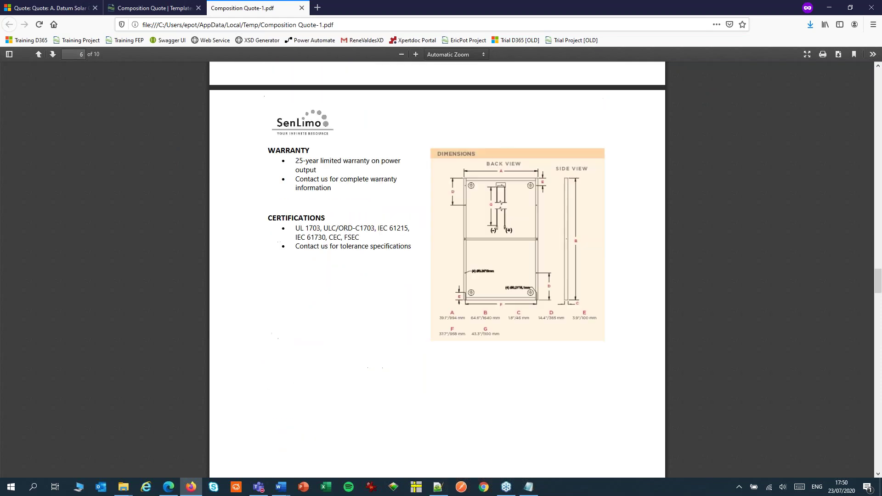
pyautogui.scroll(-12, 406, 271)
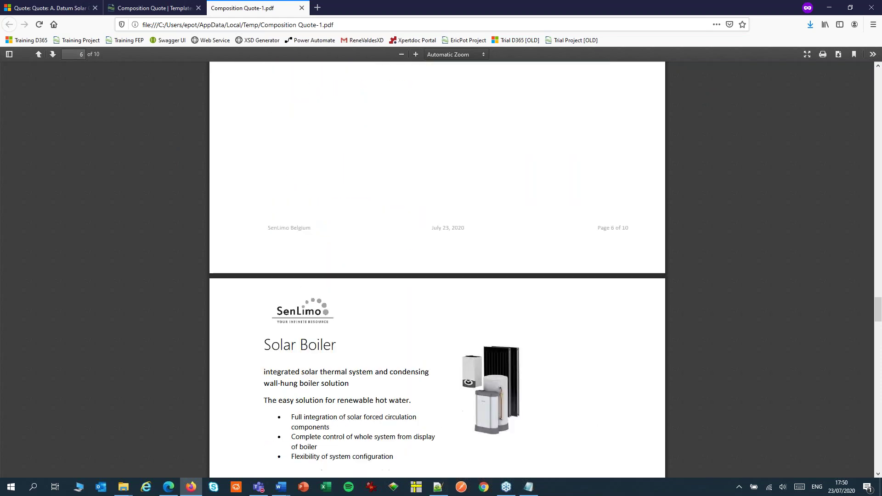
pyautogui.scroll(-12, 406, 271)
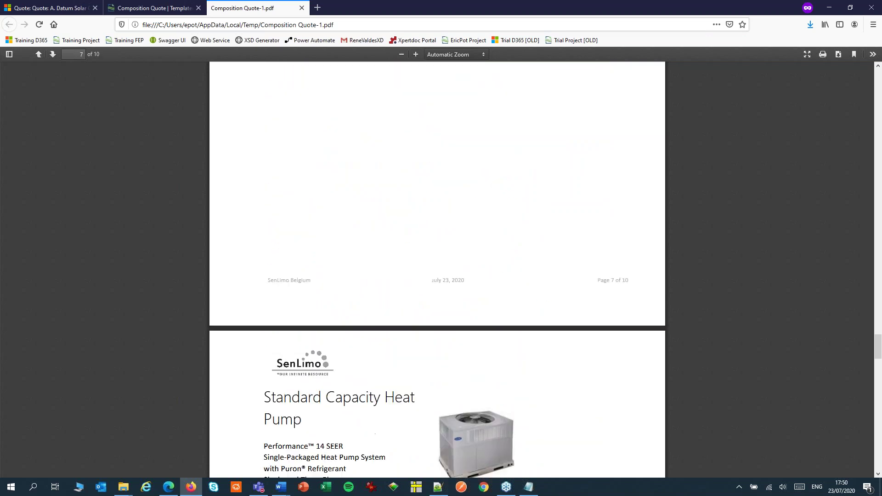
pyautogui.scroll(-4, 271, 325)
pyautogui.scroll(6, 271, 325)
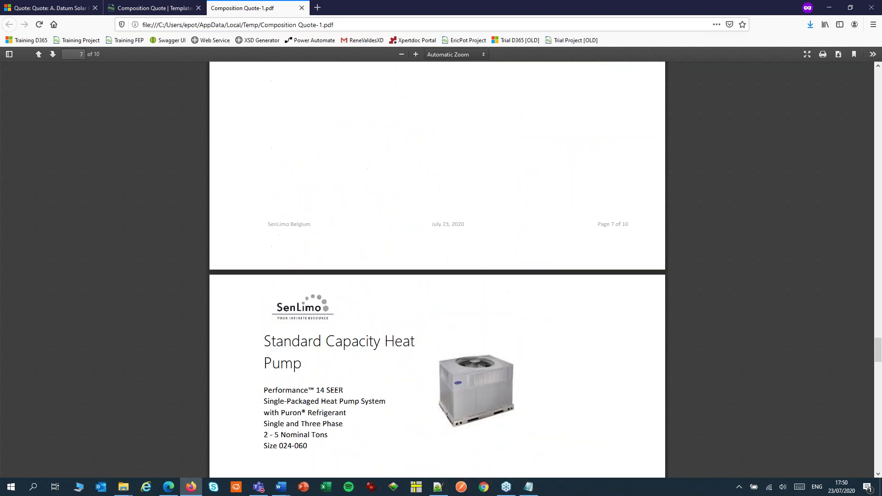
pyautogui.scroll(-8, 355, 327)
pyautogui.scroll(-15, 463, 346)
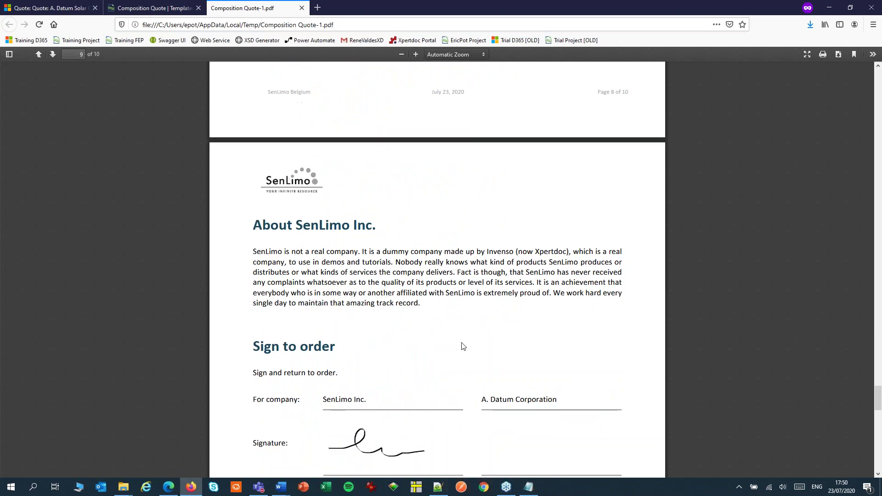
# Return to the first page of the PDF and compare its header and footer with those on the following pages
pyautogui.moveTo(877, 398); pyautogui.dragTo(880, 54)
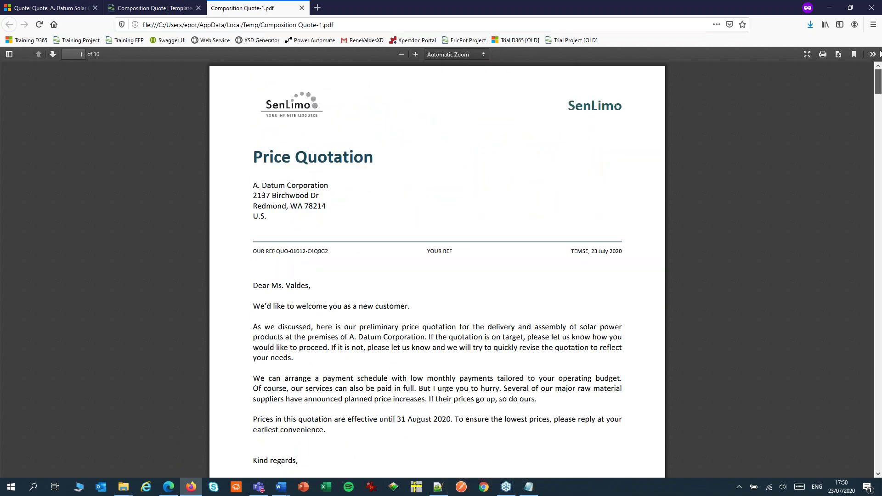
pyautogui.moveTo(874, 86); pyautogui.dragTo(871, 144)
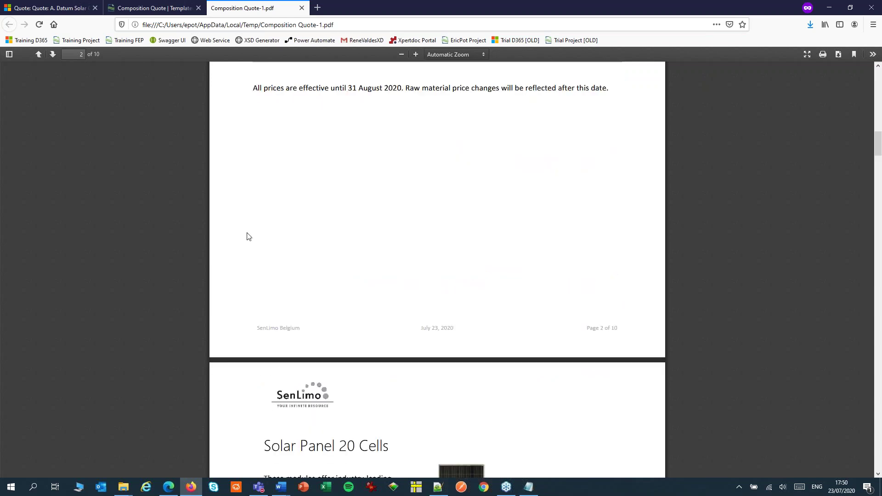
pyautogui.scroll(-5, 80, 331)
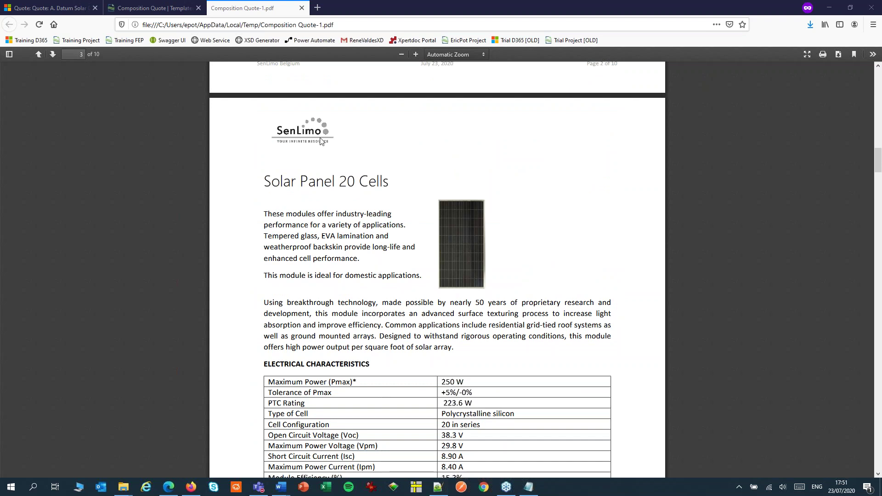
# Create a custom data set named "Show product descriptions" in Smart Flows
pyautogui.click(161, 10)
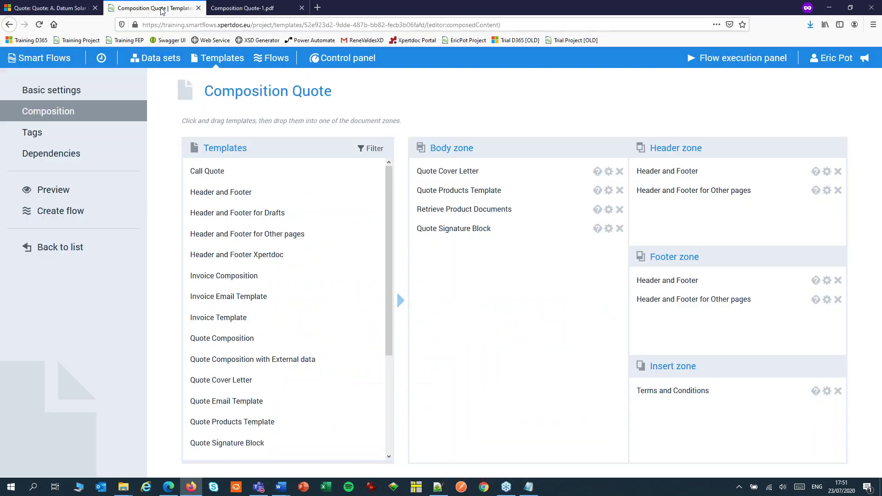
pyautogui.click(158, 60)
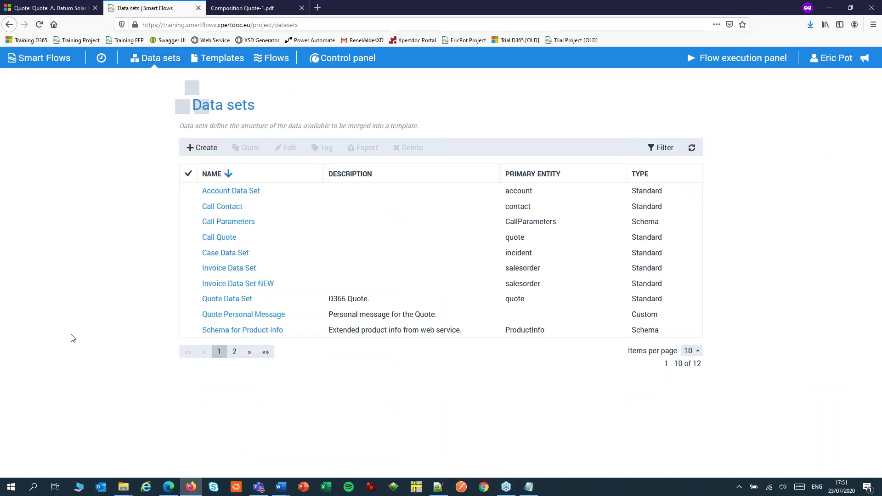
pyautogui.click(223, 148)
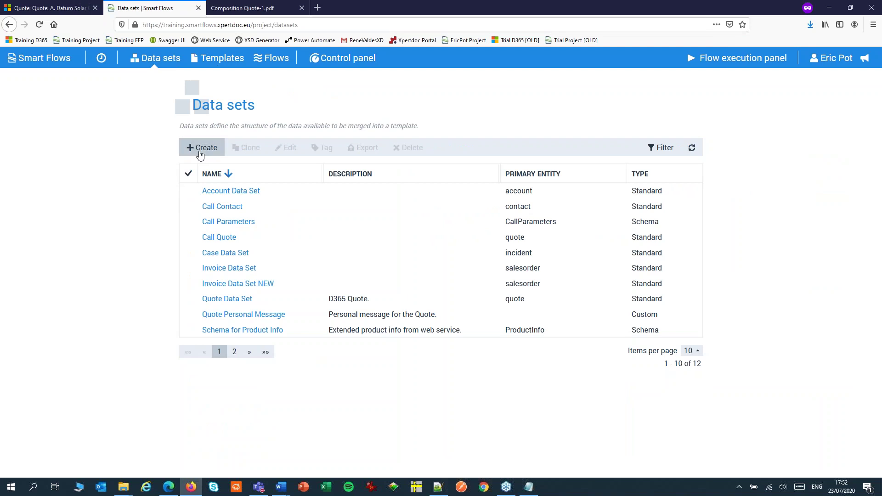
pyautogui.write('Show product descriptions')
pyautogui.click(390, 243)
pyautogui.click(368, 279)
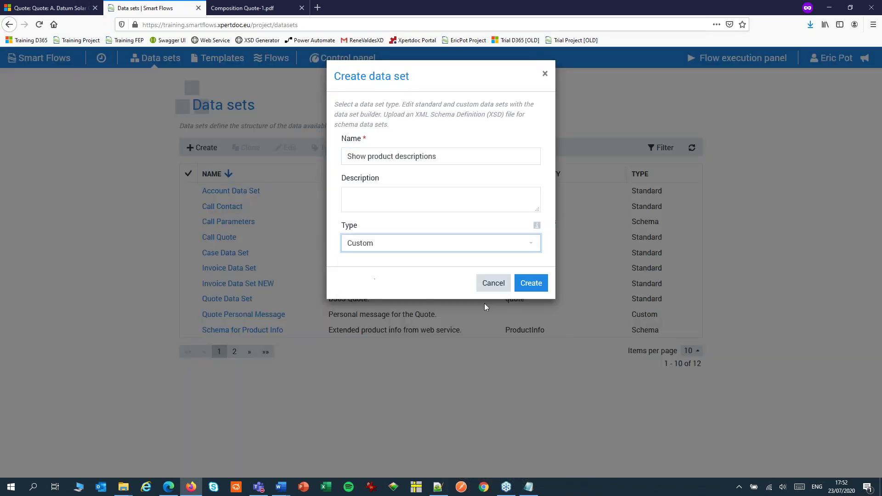
pyautogui.click(531, 282)
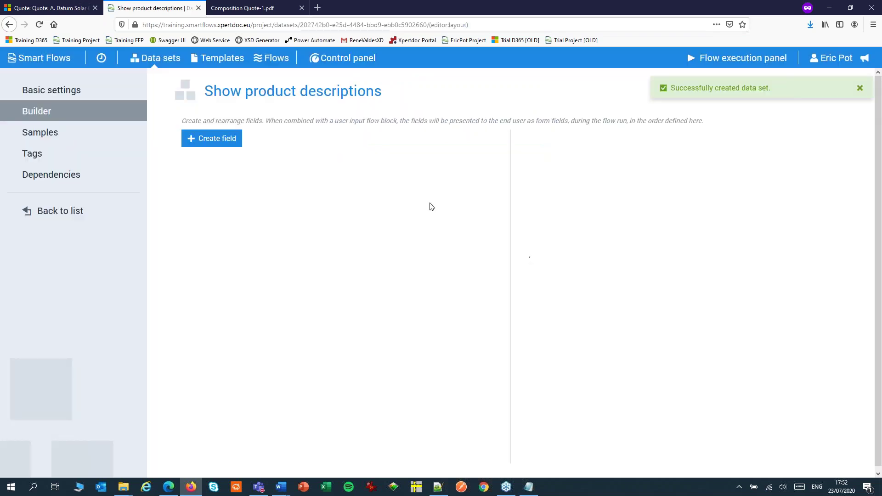
# Add a True/false field named "Show product descriptions" to the data set and save it
pyautogui.click(200, 139)
pyautogui.click(395, 146)
pyautogui.write('Show product descriptions')
pyautogui.click(349, 267)
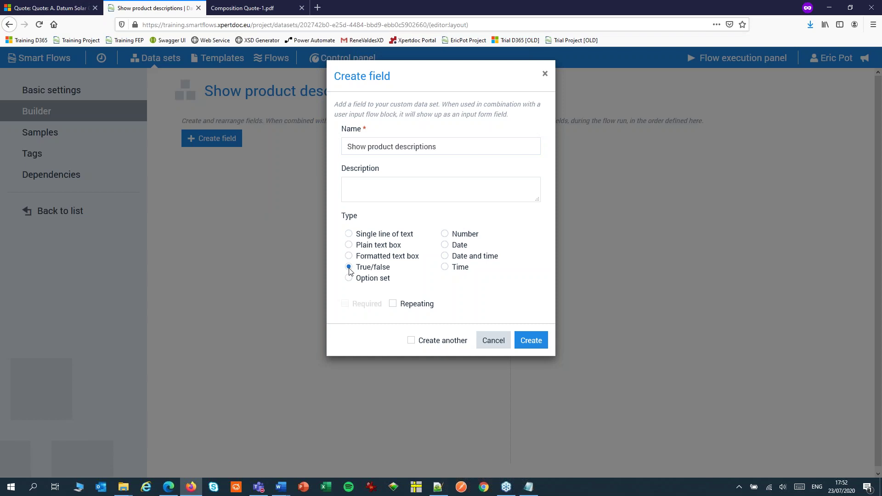
pyautogui.click(529, 340)
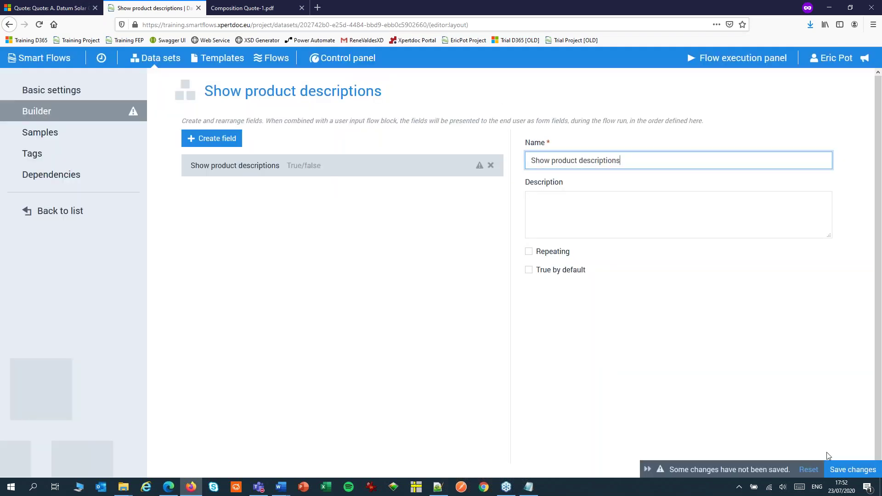
pyautogui.click(850, 469)
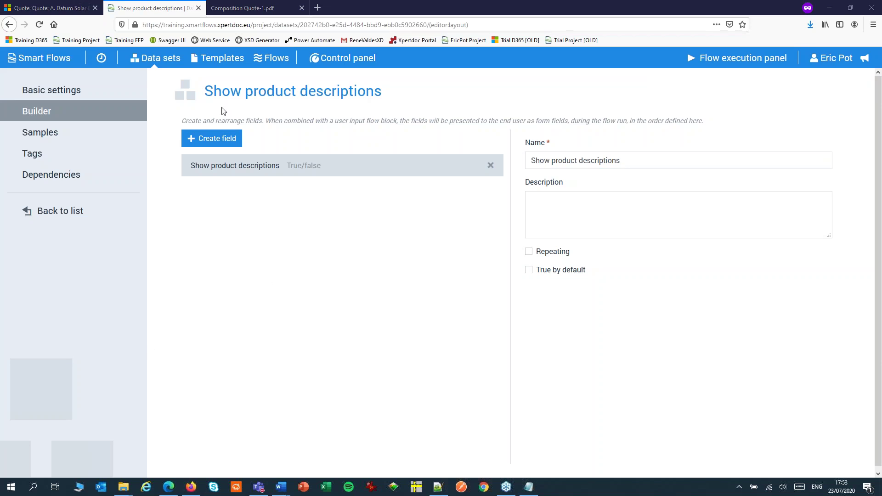
# Create a simple flow named "Composition Flow" from the Composition Quote template
pyautogui.click(222, 60)
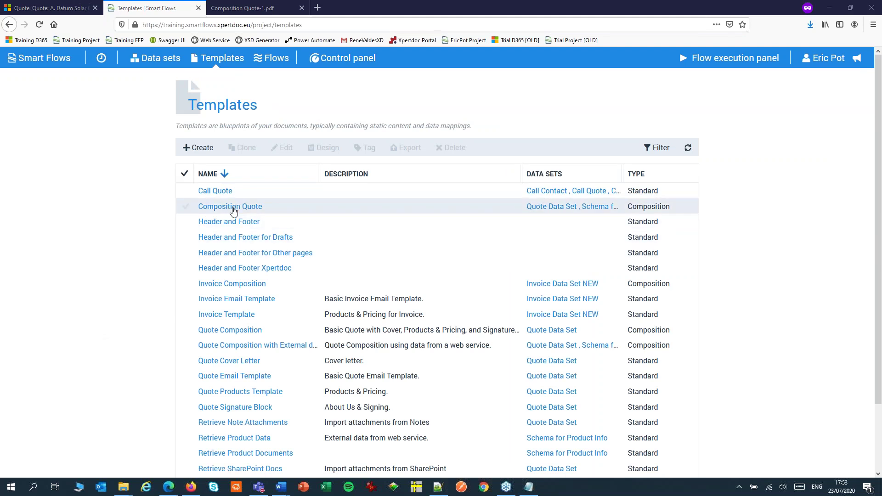
pyautogui.click(229, 206)
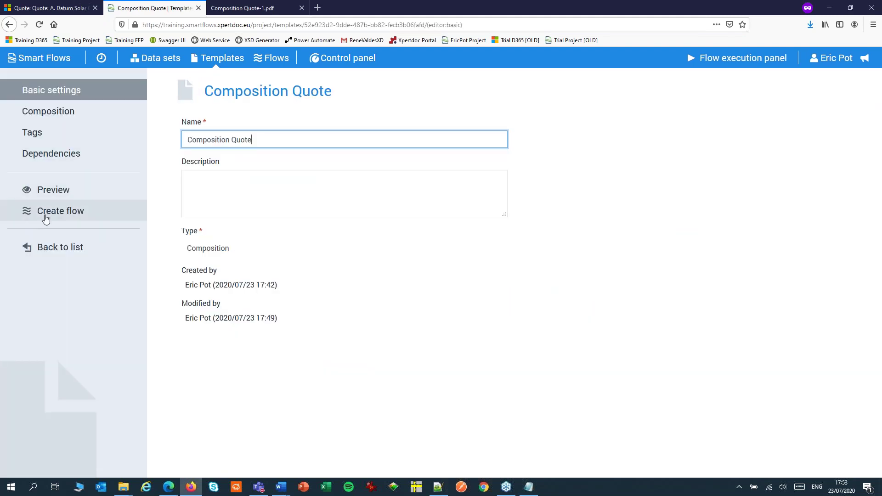
pyautogui.click(48, 215)
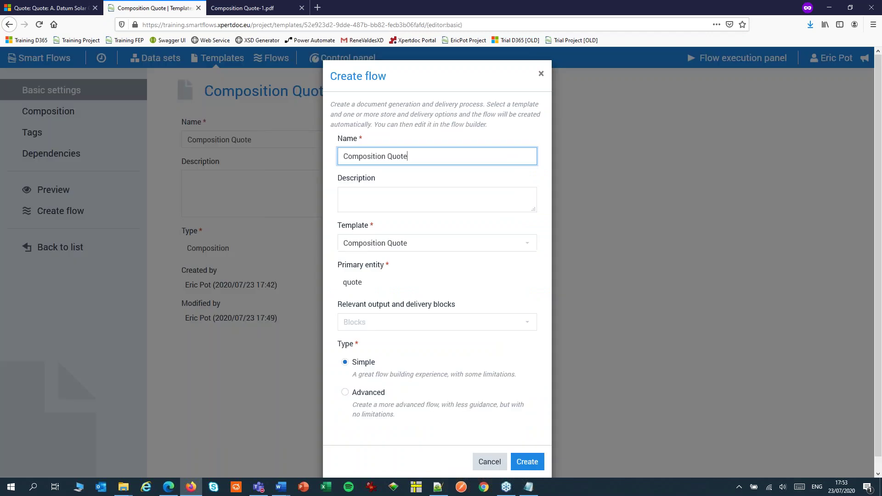
pyautogui.doubleClick(398, 155)
pyautogui.write('Flow')
pyautogui.click(522, 456)
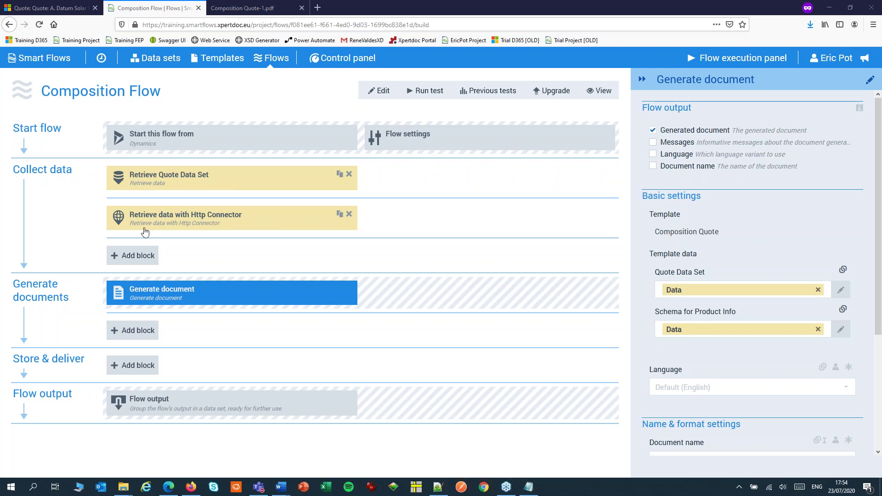
# Add a Get user input block using the Show product descriptions data set to the flow's Collect data stage and save
pyautogui.click(135, 256)
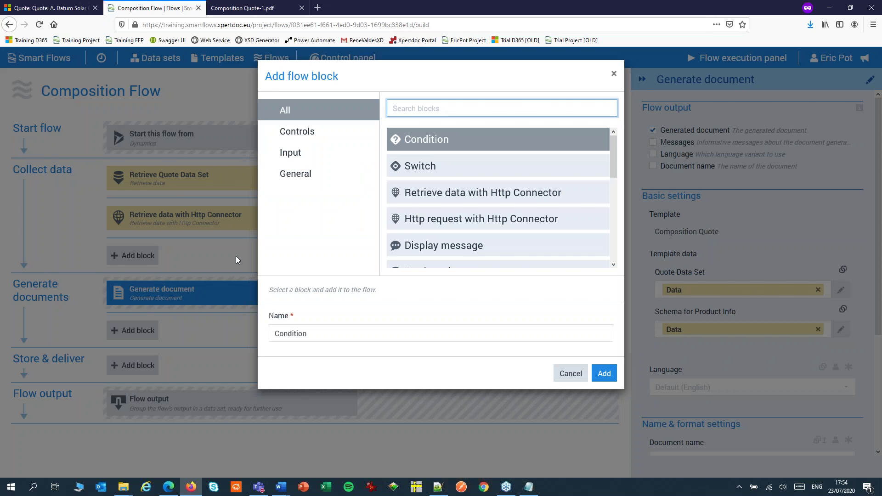
pyautogui.scroll(-3, 498, 197)
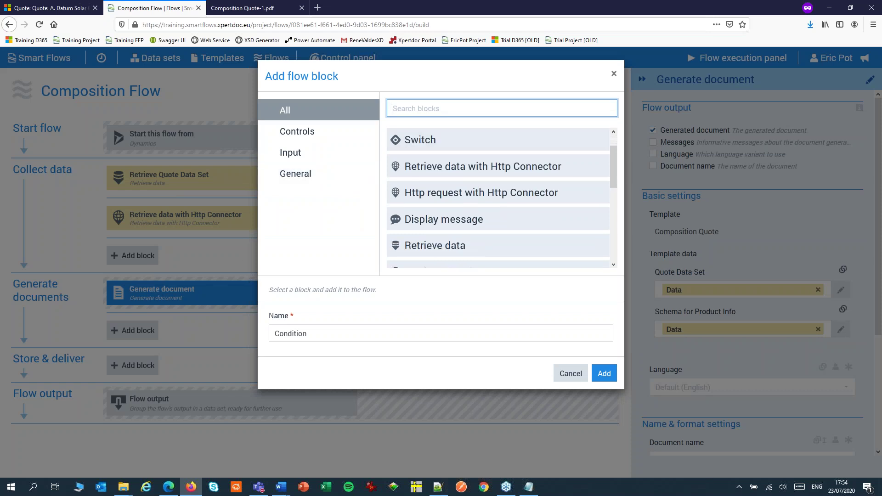
pyautogui.click(437, 165)
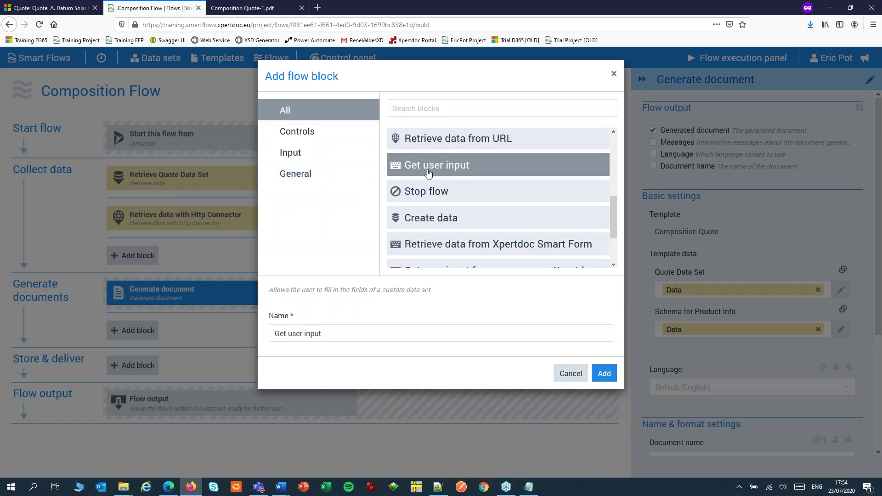
pyautogui.click(603, 374)
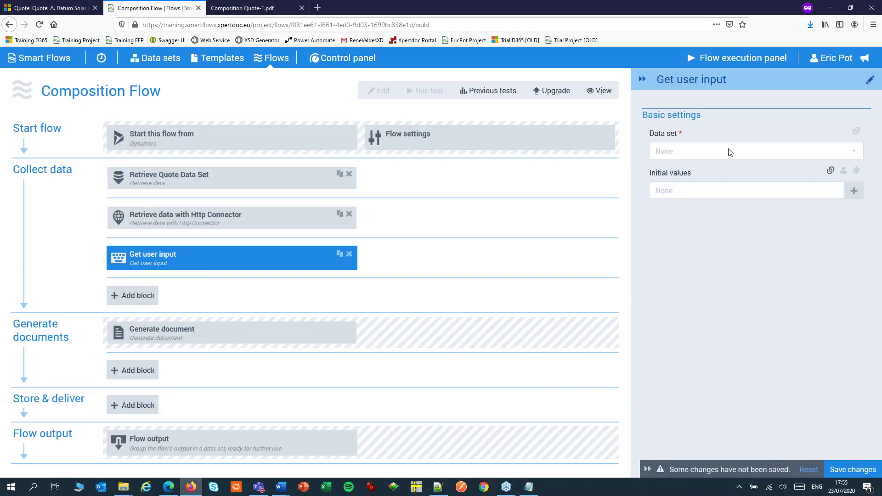
pyautogui.click(730, 152)
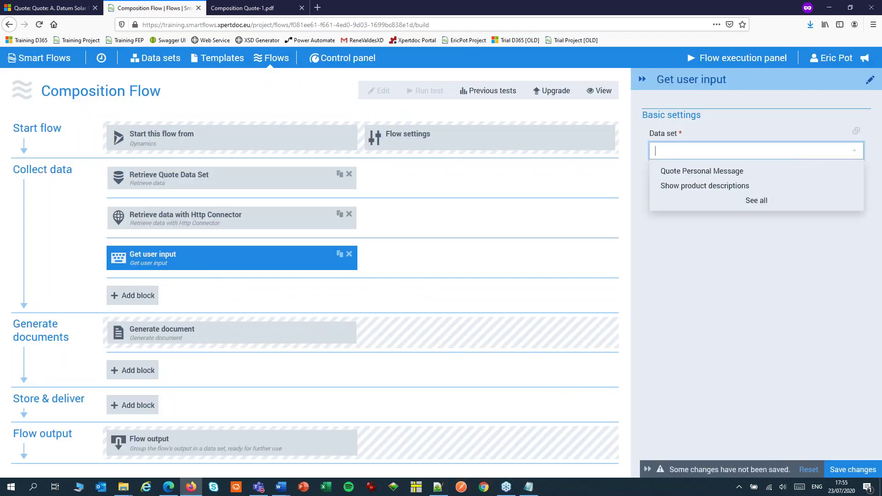
pyautogui.click(703, 185)
pyautogui.click(852, 469)
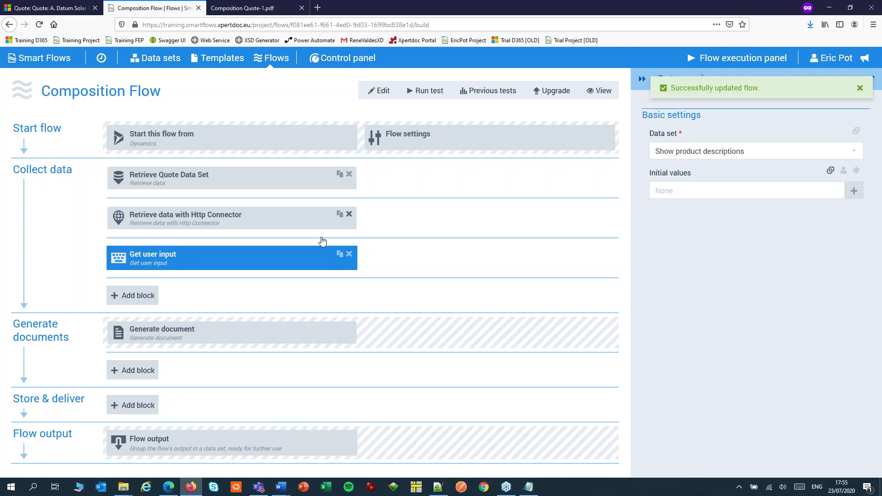
# Check the Generate document block's template data and the template arrangement of the Composition Quote
pyautogui.click(260, 334)
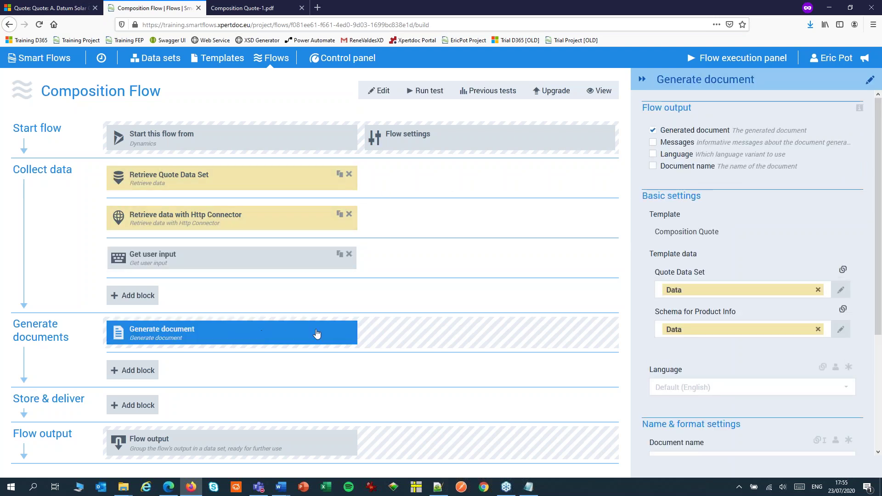
pyautogui.click(226, 62)
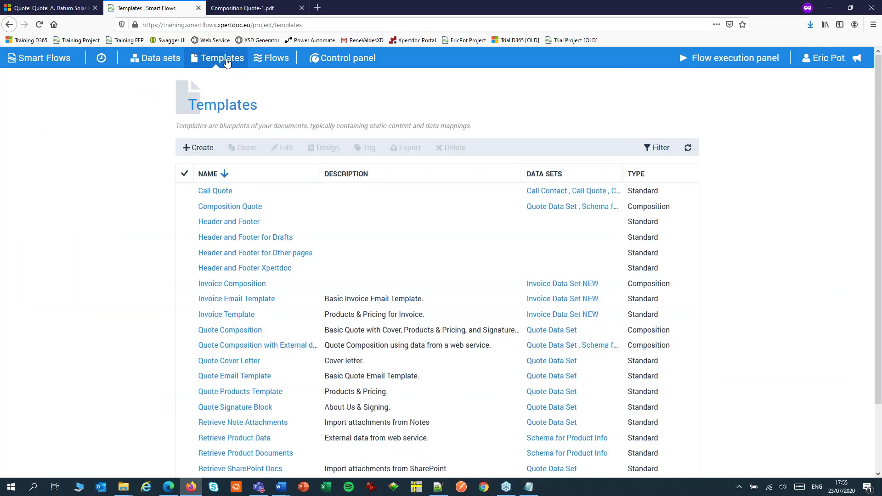
pyautogui.click(221, 206)
pyautogui.click(48, 111)
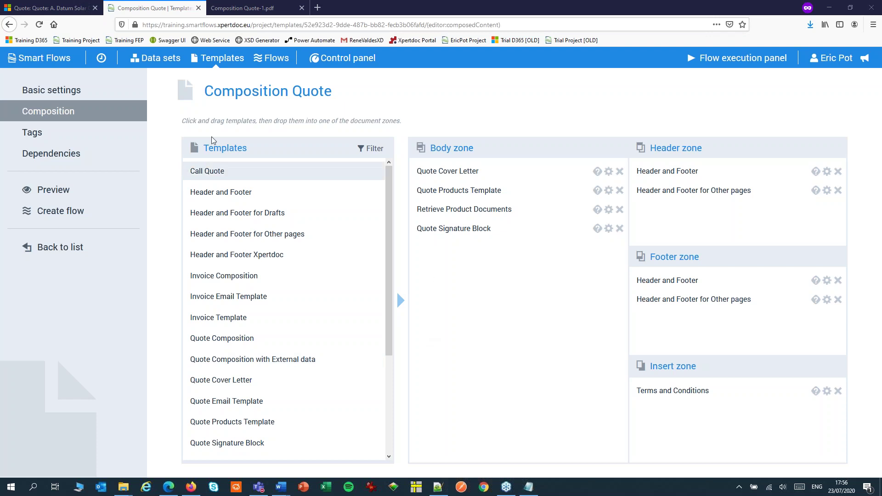
# Add the Show product descriptions data set to the Retrieve Product Documents template and save it
pyautogui.click(219, 59)
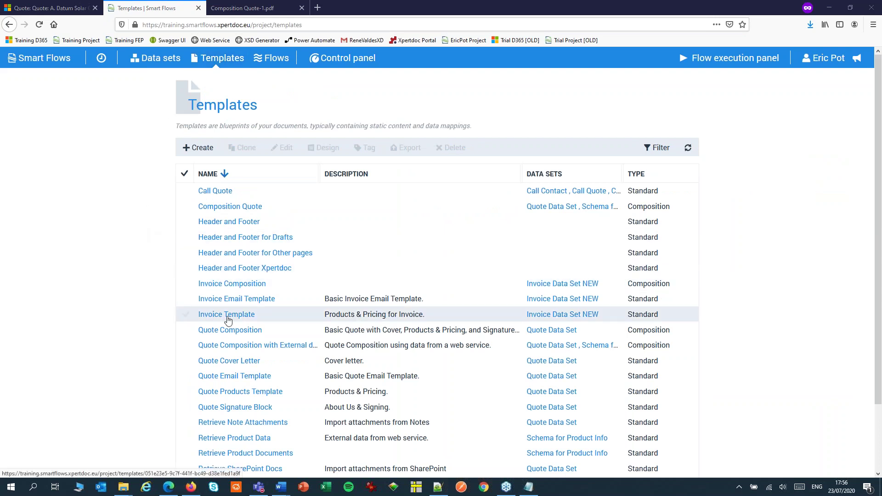
pyautogui.scroll(-1, 229, 320)
pyautogui.scroll(-3, 228, 320)
pyautogui.click(239, 374)
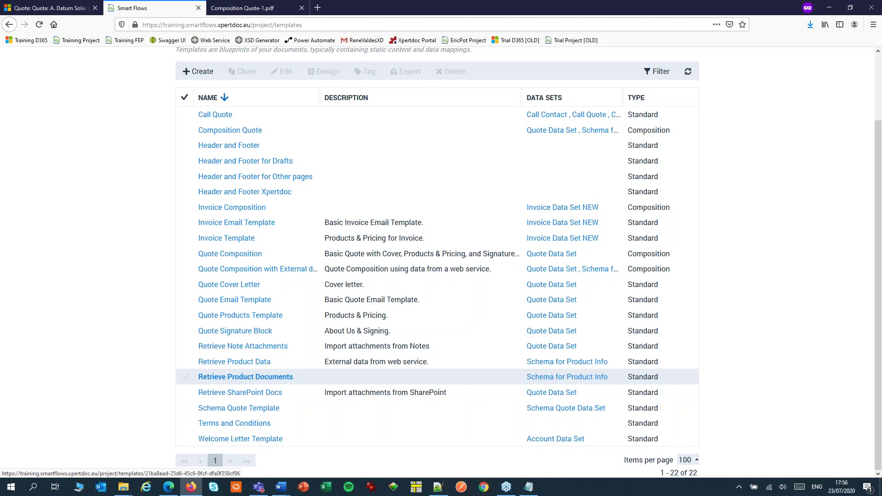
pyautogui.click(338, 296)
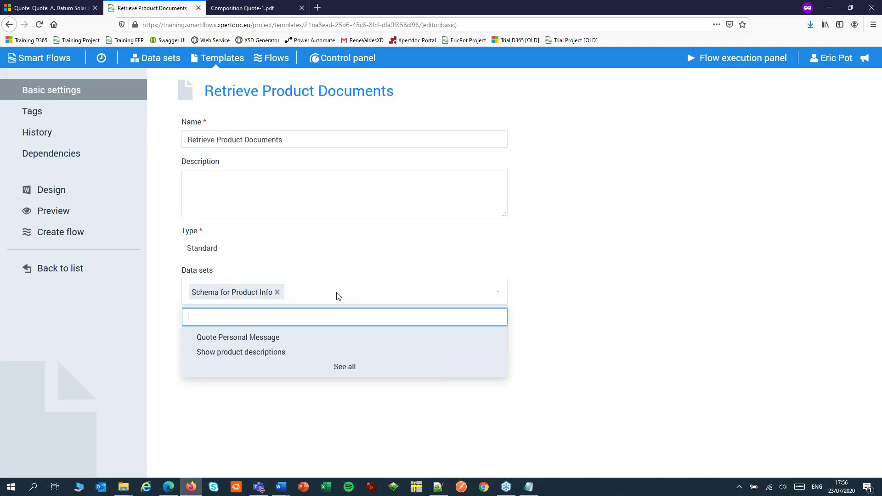
pyautogui.click(256, 352)
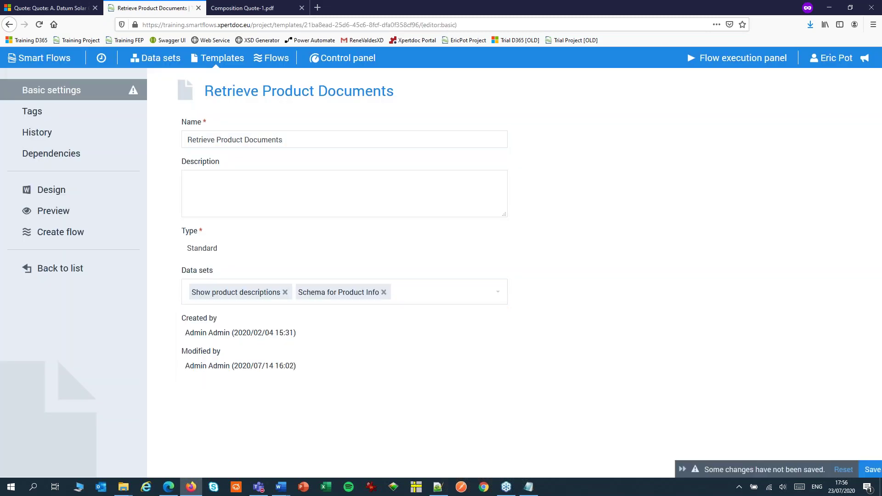
pyautogui.click(853, 469)
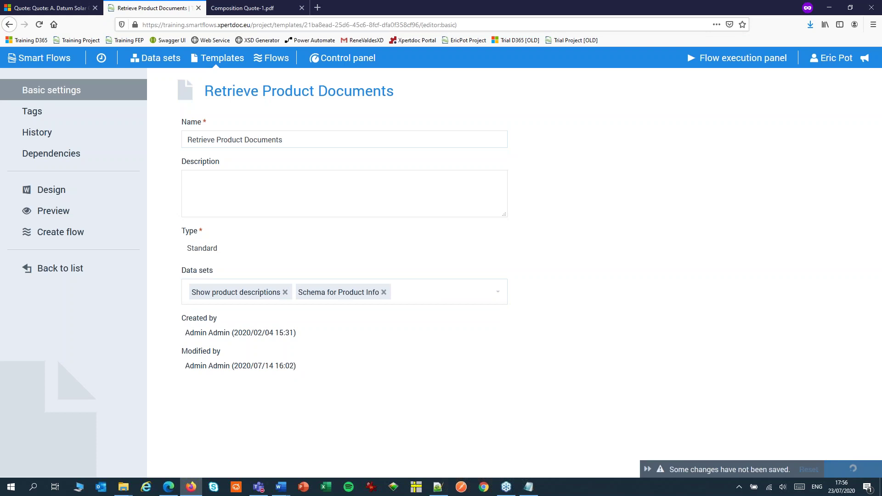
# Create a condition described as "Show product descriptions" on Retrieve Product Documents in the Composition Quote's body zone
pyautogui.click(216, 58)
pyautogui.click(212, 207)
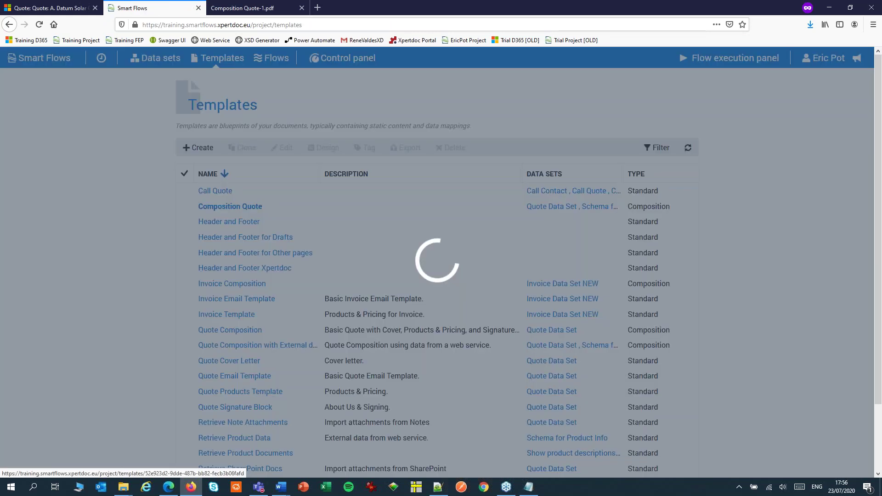
pyautogui.click(37, 114)
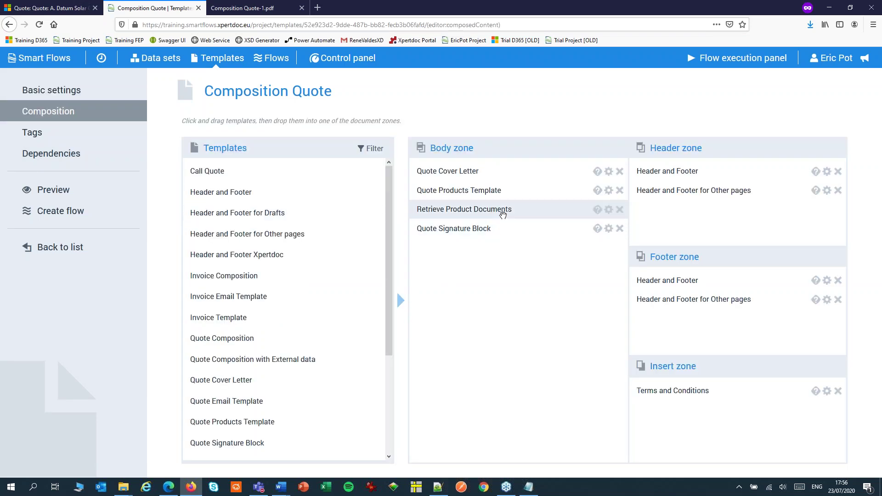
pyautogui.click(597, 210)
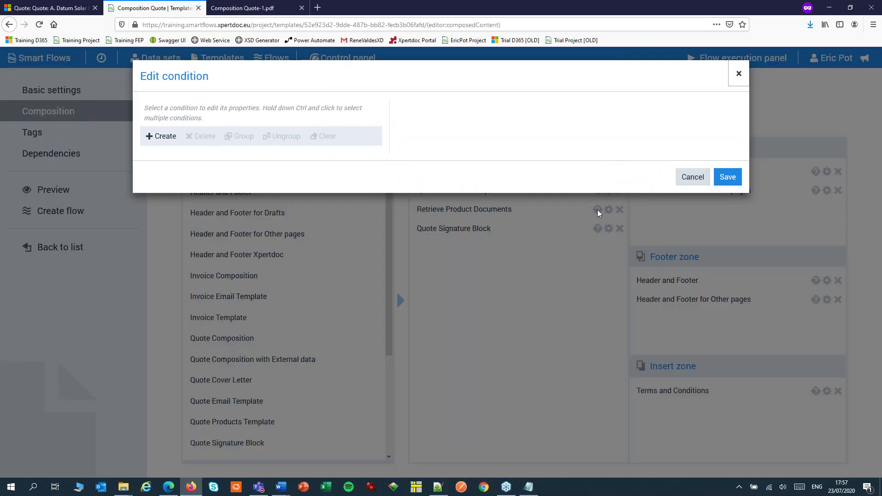
pyautogui.click(158, 136)
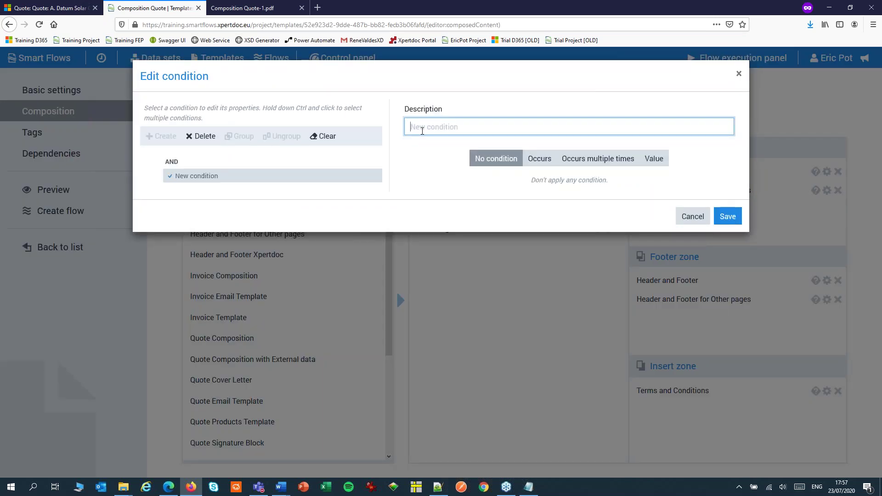
pyautogui.write('Show product descriptions')
# Make the condition check the value of the Show product descriptions field from the Show product descriptions data set
pyautogui.click(645, 159)
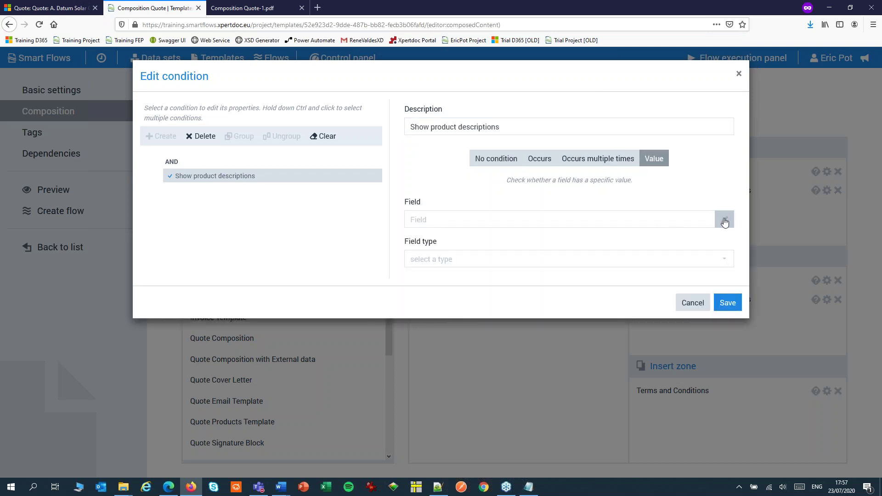
pyautogui.click(725, 220)
pyautogui.click(424, 114)
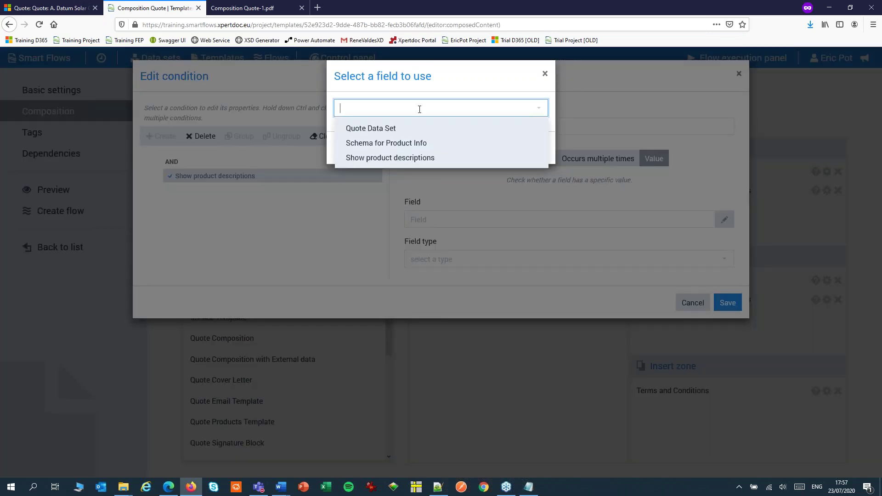
pyautogui.click(384, 159)
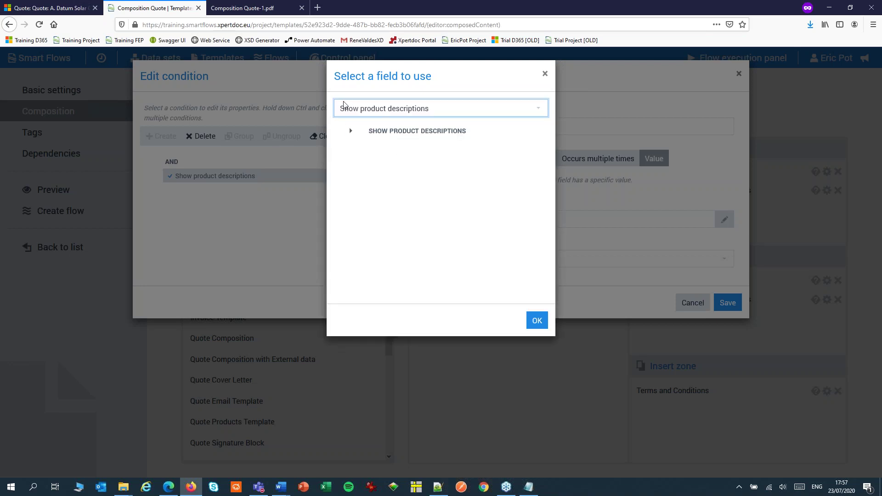
pyautogui.click(351, 132)
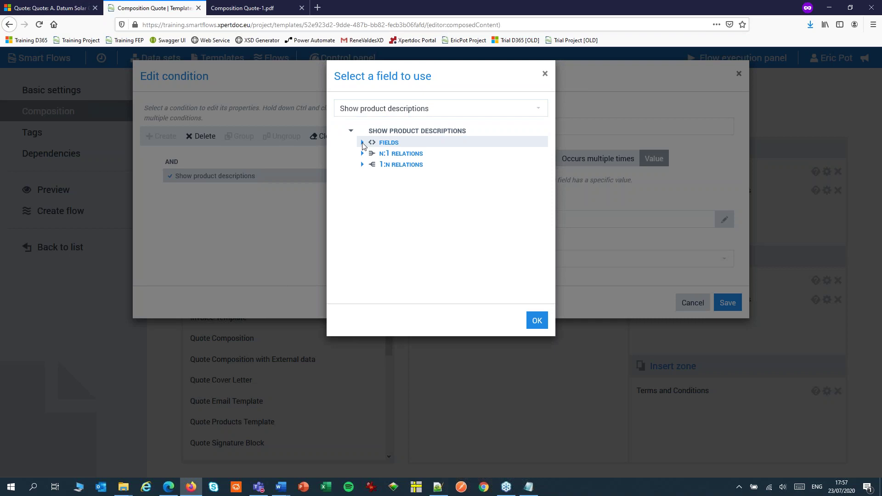
pyautogui.click(362, 143)
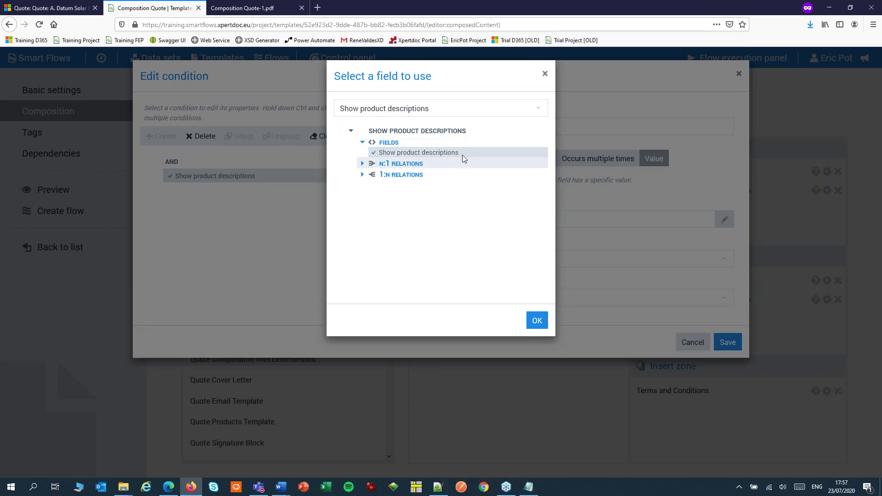
pyautogui.click(538, 321)
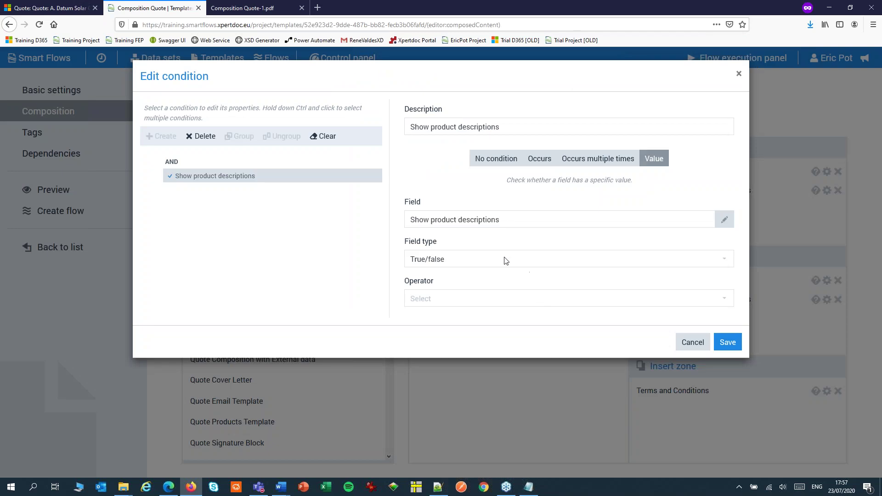
# Set the condition's operator to Is true, then save the condition and the Composition Quote changes
pyautogui.click(461, 301)
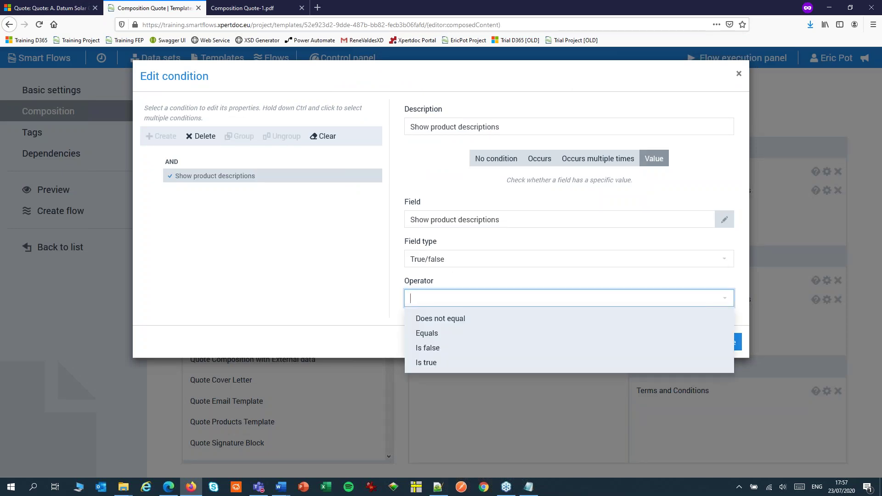
pyautogui.click(426, 362)
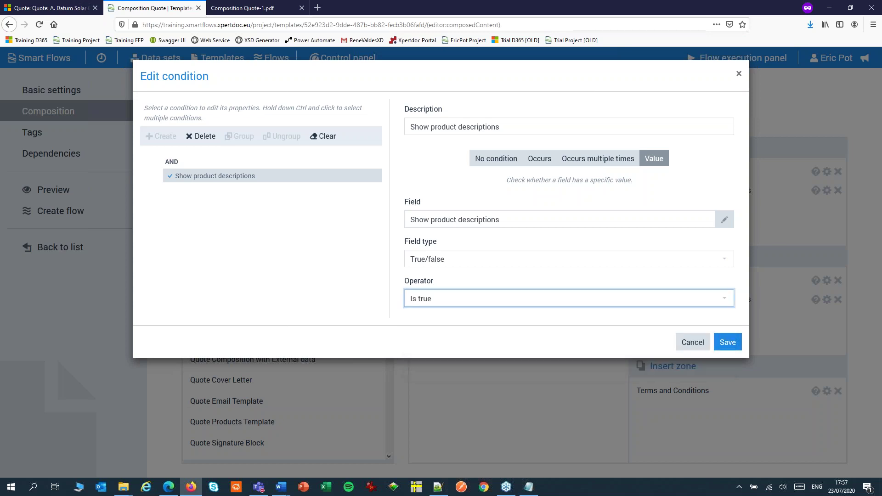
pyautogui.click(726, 341)
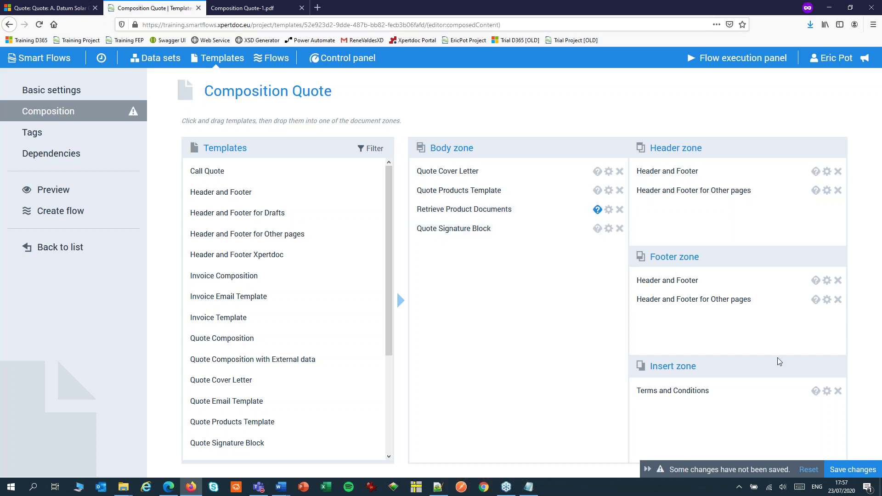
pyautogui.click(840, 470)
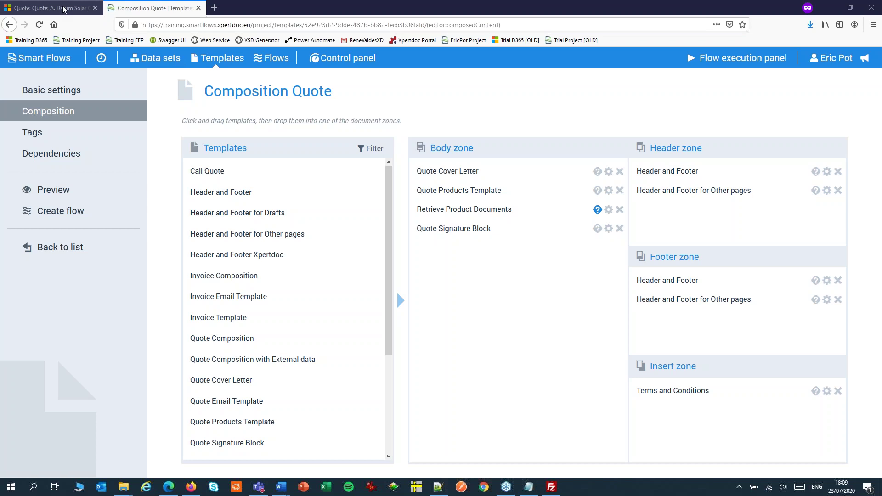
# Switch to Dynamics 365 and run Composition Flow on the A. Datum Solar Opportunity quote, leaving Show product descriptions unchecked
pyautogui.click(50, 8)
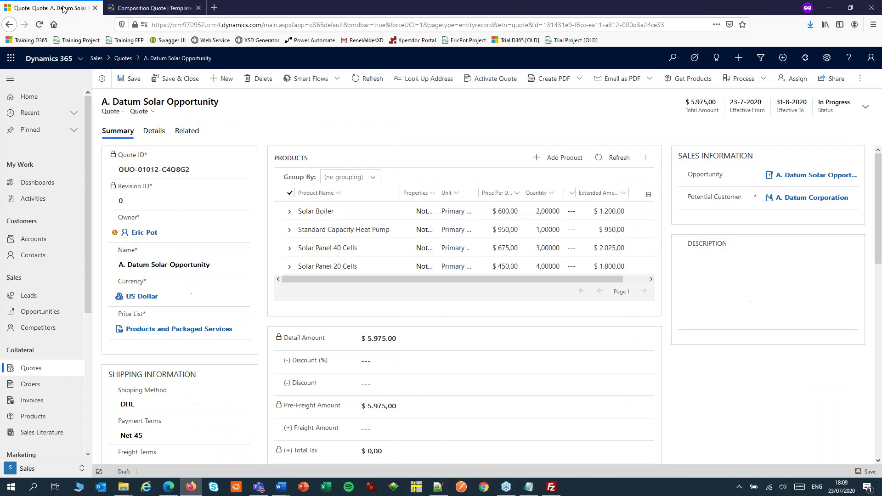
pyautogui.click(325, 81)
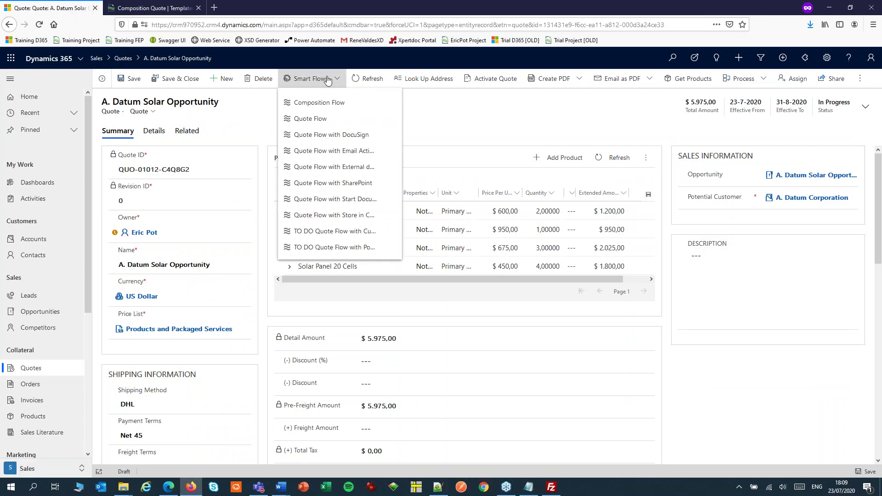
pyautogui.click(307, 104)
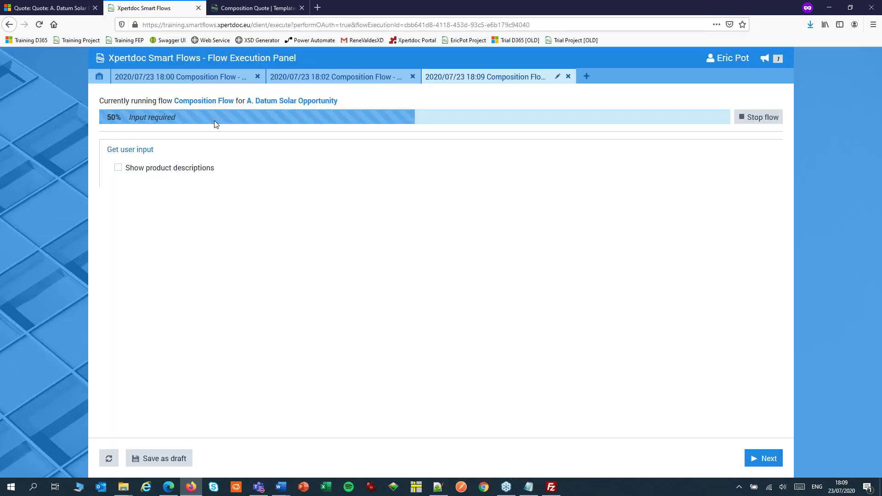
pyautogui.click(768, 459)
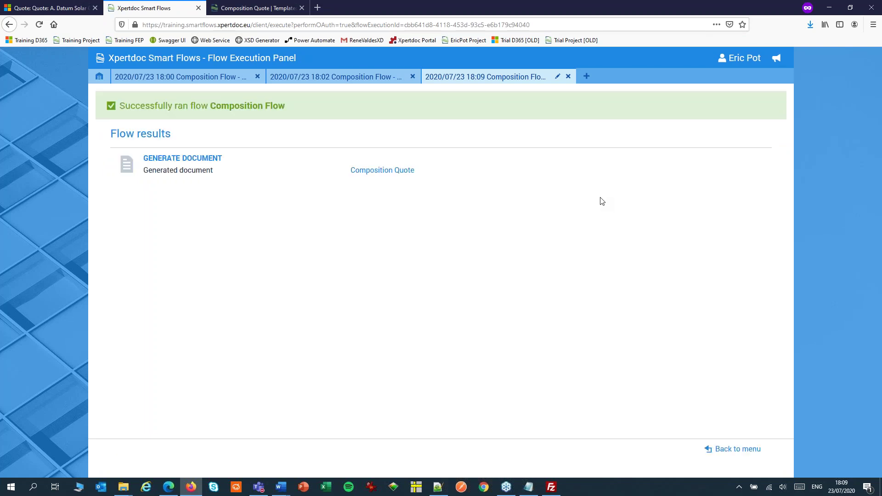
# Open the generated Composition Quote PDF in Firefox, check whether product documents are included, and close it
pyautogui.click(395, 172)
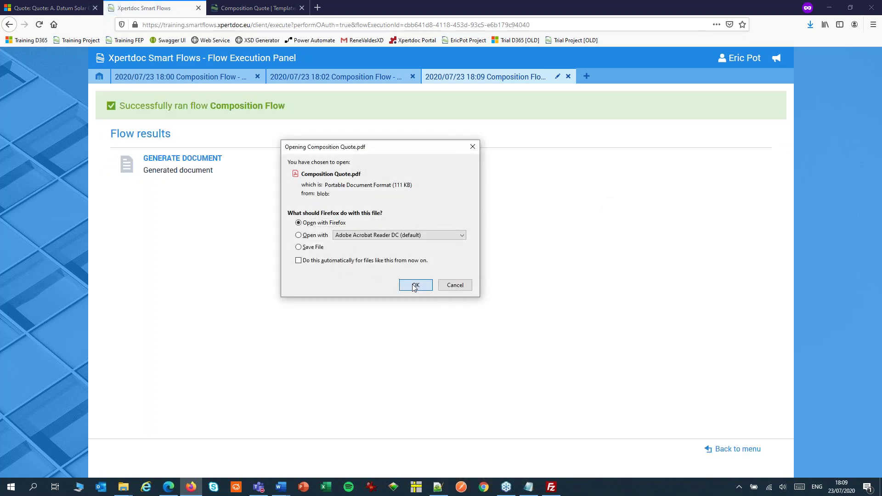
pyautogui.click(413, 285)
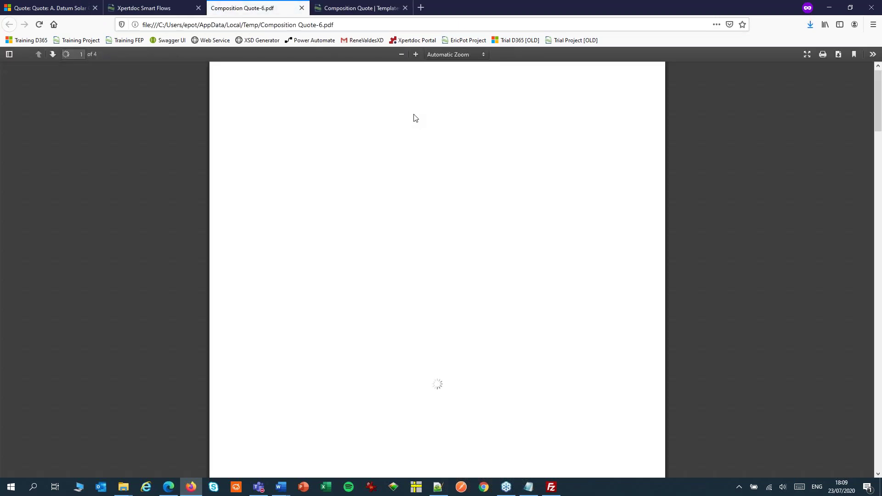
pyautogui.scroll(-15, 415, 118)
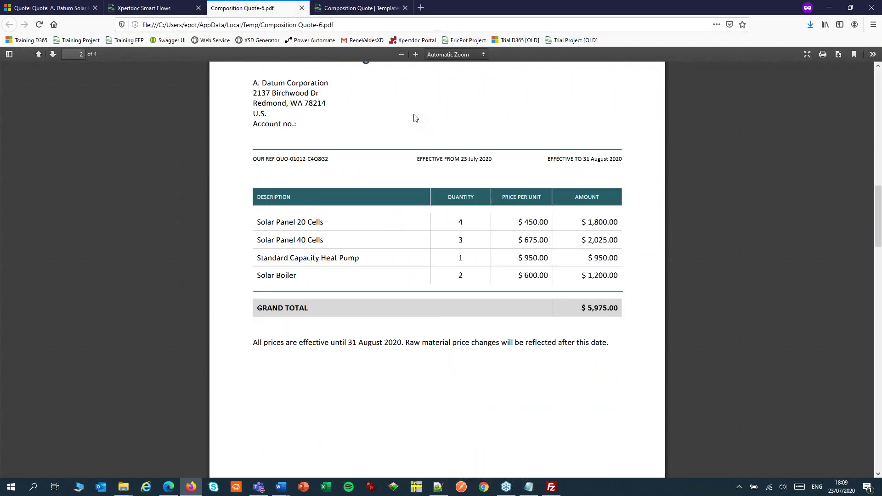
pyautogui.scroll(-10, 415, 118)
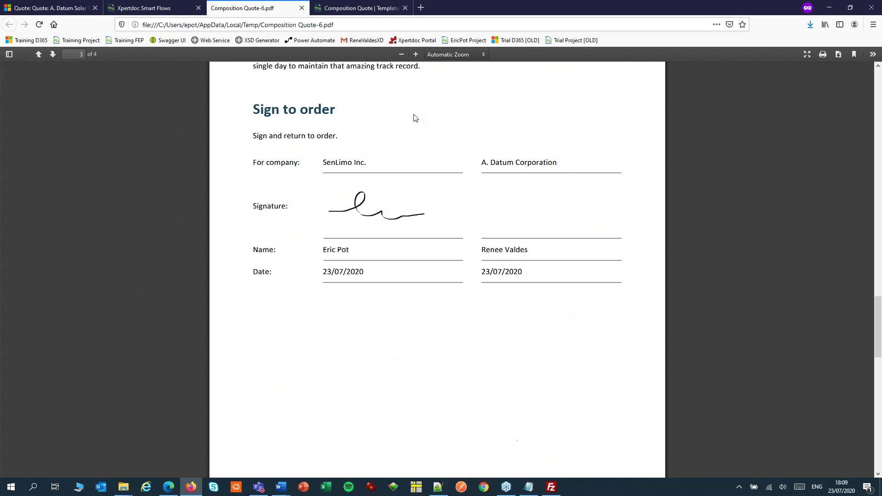
pyautogui.scroll(-8, 414, 118)
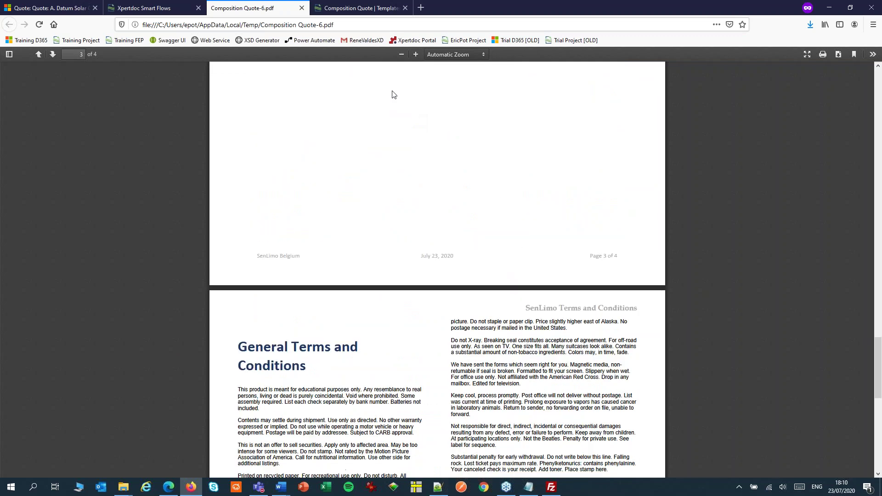
pyautogui.click(303, 8)
# Run Composition Flow again on the A. Datum Solar Opportunity quote in Dynamics 365 with Show product descriptions checked
pyautogui.click(56, 10)
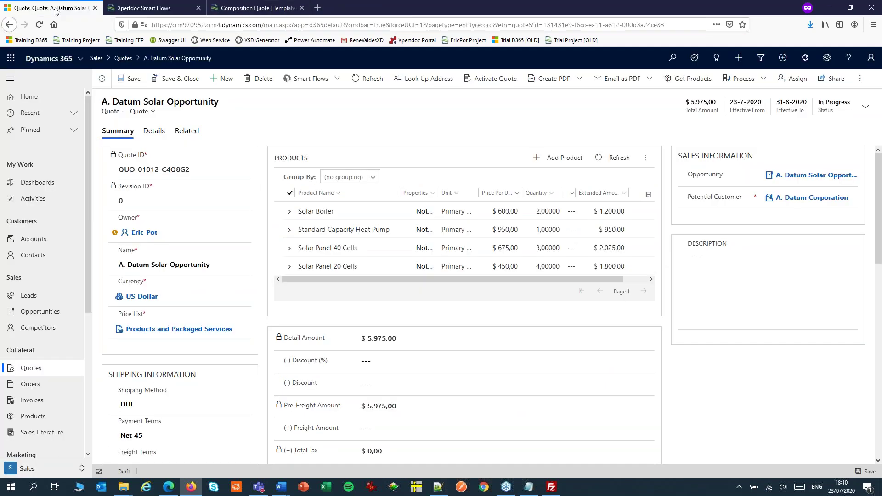
pyautogui.click(309, 79)
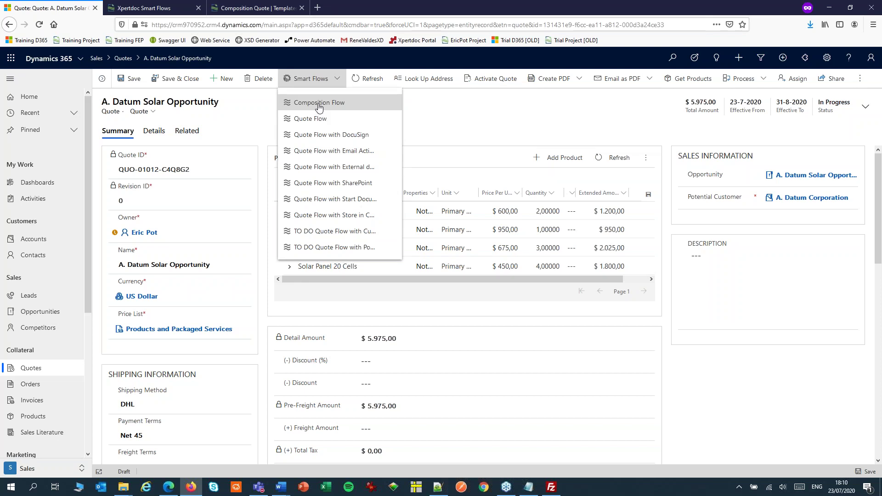
pyautogui.click(319, 104)
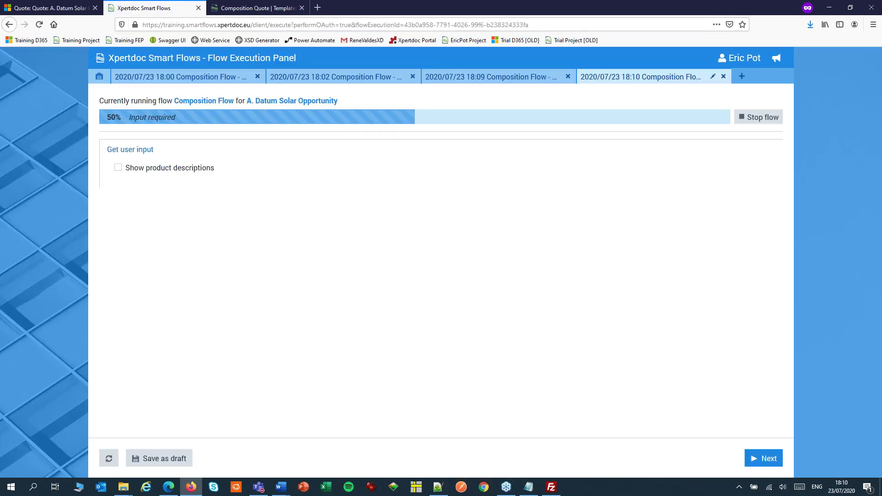
pyautogui.click(120, 167)
pyautogui.click(757, 461)
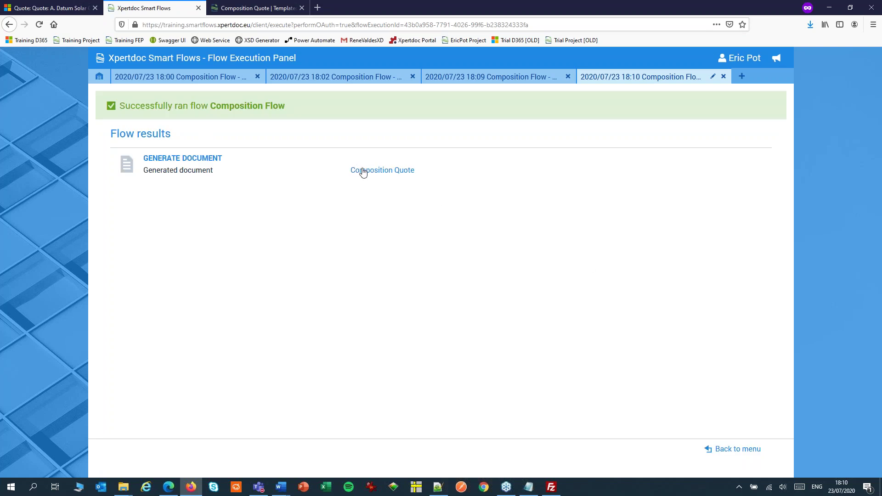
# Open the new Composition Quote PDF in Firefox, check its product document pages, and close the PDF and the flow execution page
pyautogui.click(362, 171)
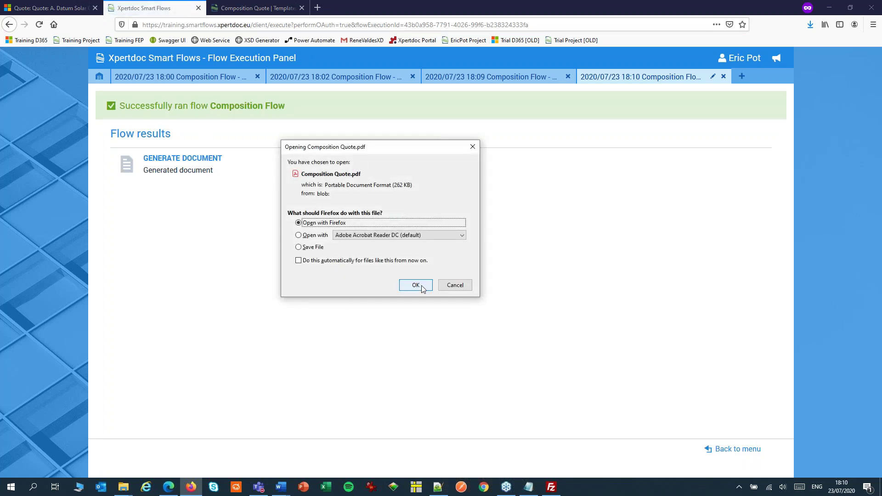
pyautogui.click(415, 285)
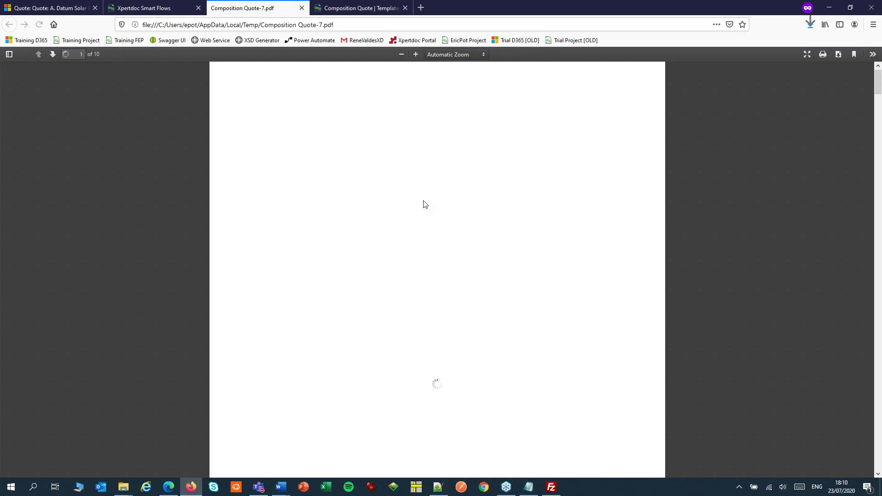
pyautogui.scroll(-18, 411, 169)
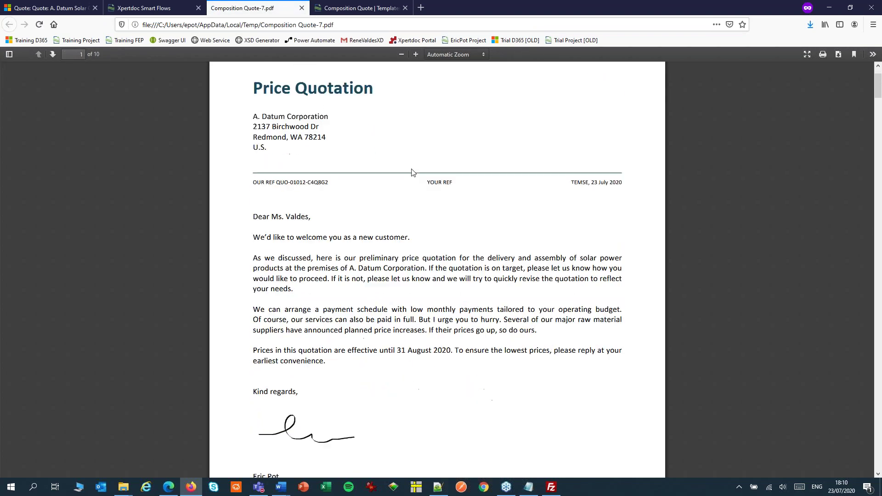
pyautogui.scroll(-12, 412, 172)
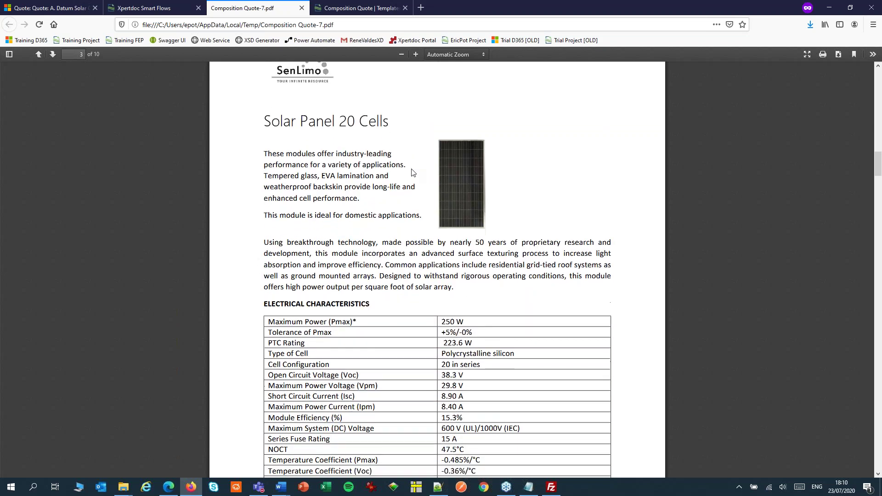
pyautogui.scroll(-8, 412, 172)
pyautogui.scroll(-8, 411, 172)
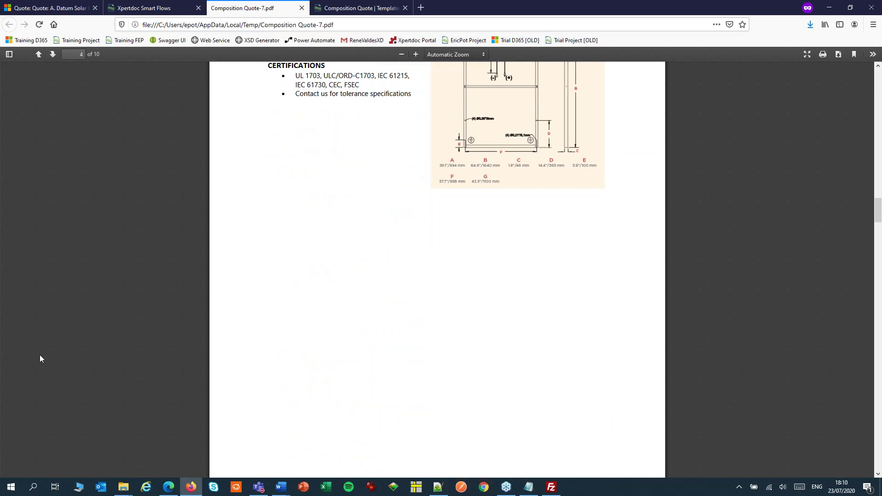
pyautogui.click(198, 8)
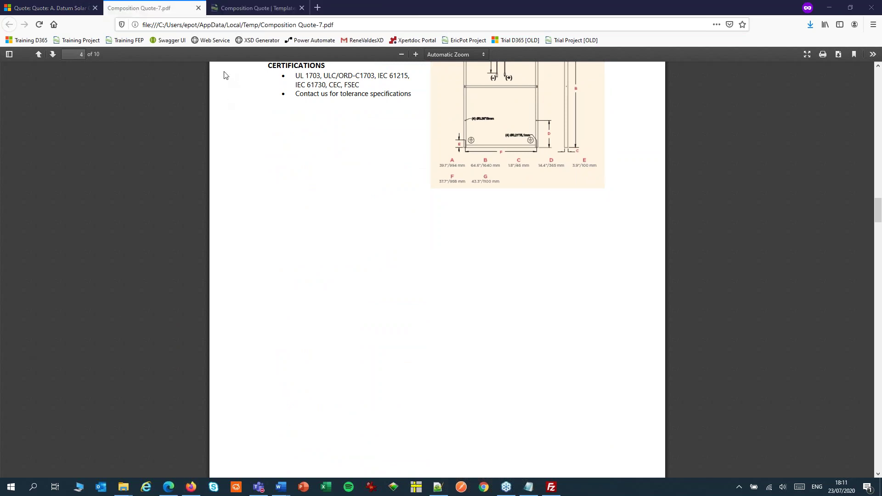
pyautogui.click(199, 8)
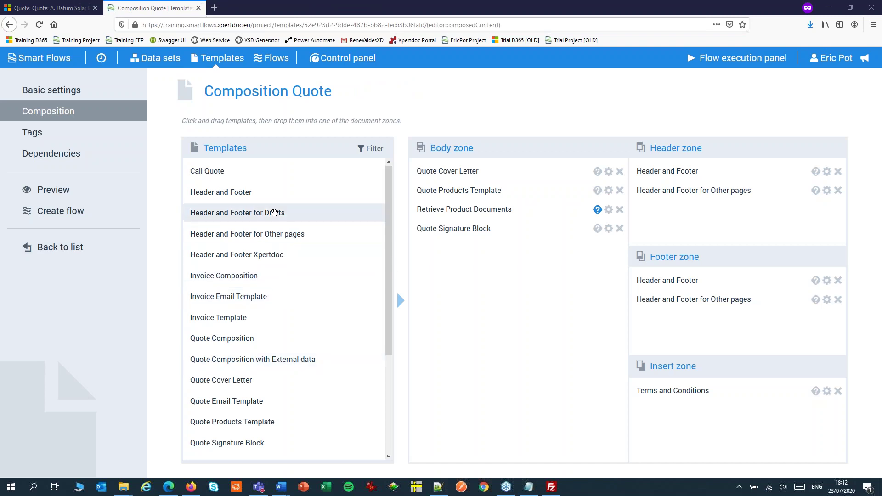
# Add Header and Footer for Drafts as the second Header zone entry and create a value condition on it described as "Status draft"
pyautogui.moveTo(253, 213); pyautogui.dragTo(701, 193)
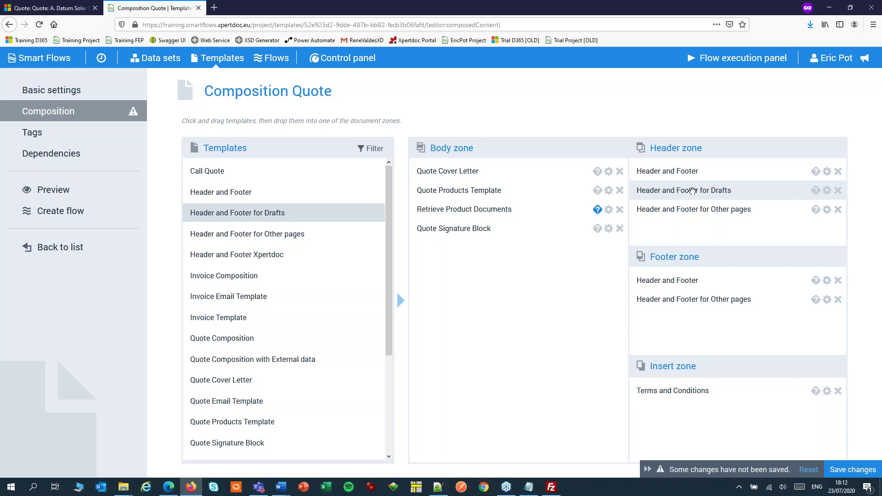
pyautogui.click(815, 190)
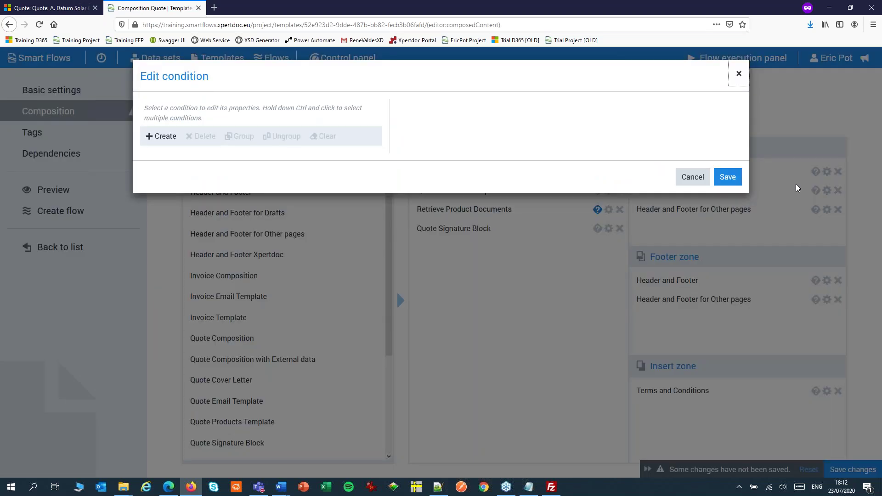
pyautogui.click(161, 136)
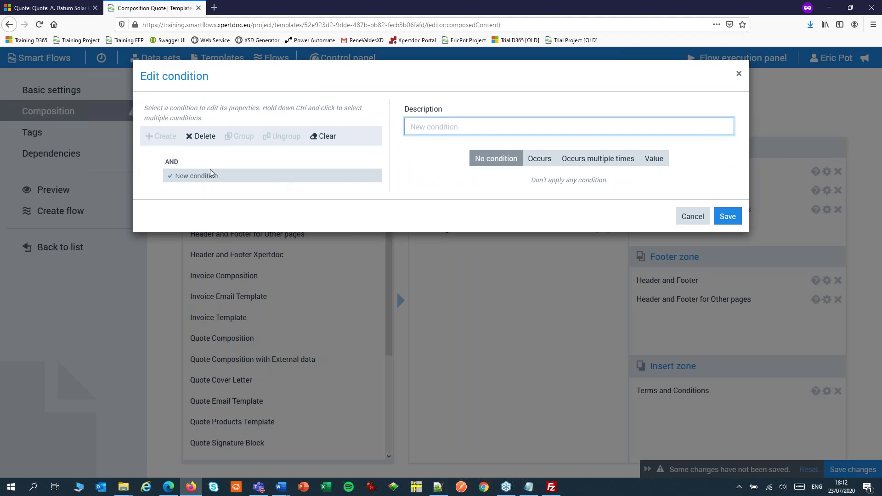
pyautogui.write('Status draft')
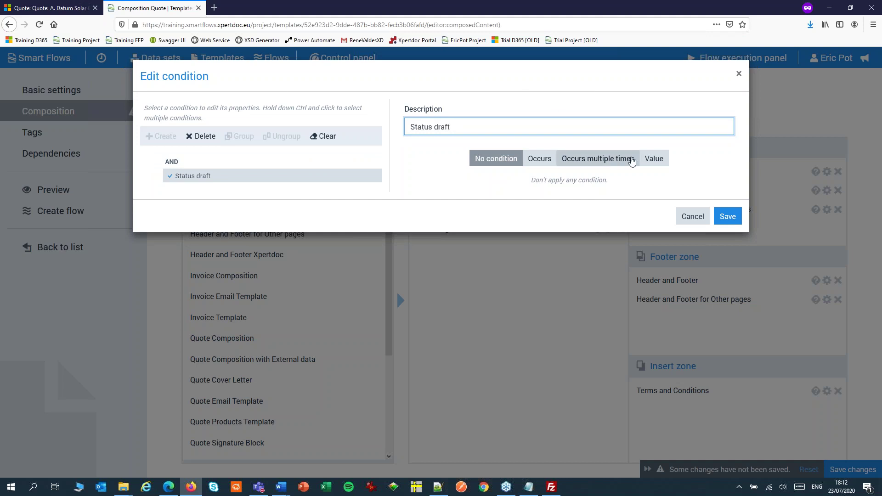
pyautogui.click(653, 160)
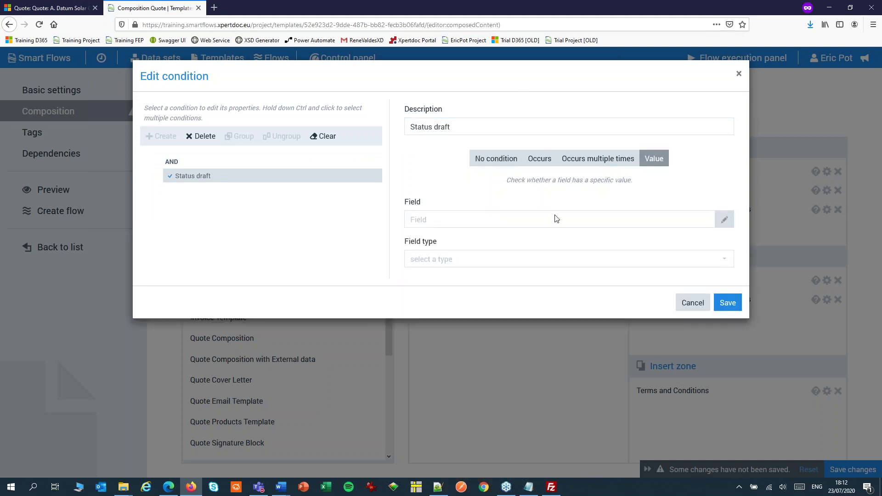
# Set the condition's field to the quote's Status field from the Quote Data Set
pyautogui.click(730, 219)
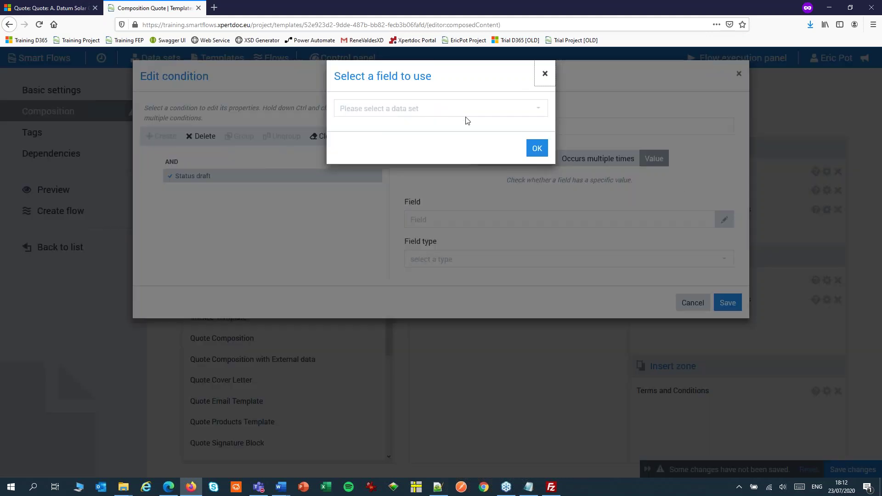
pyautogui.click(441, 110)
pyautogui.click(371, 131)
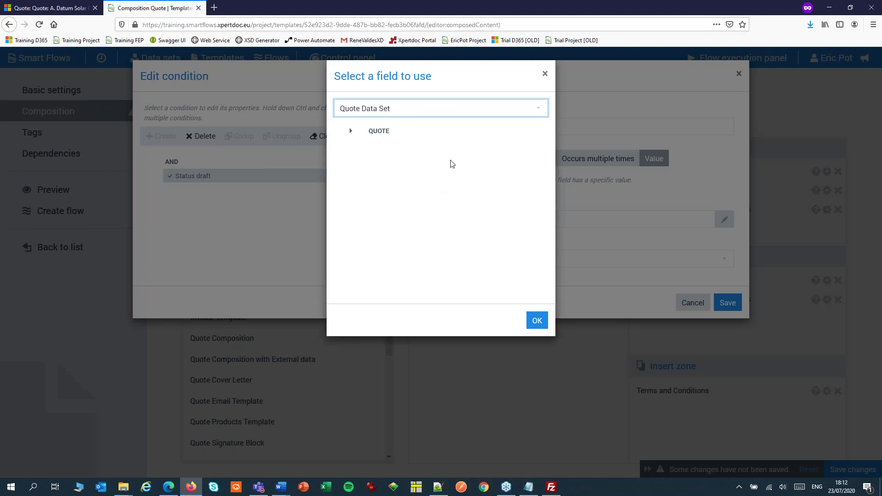
pyautogui.click(351, 132)
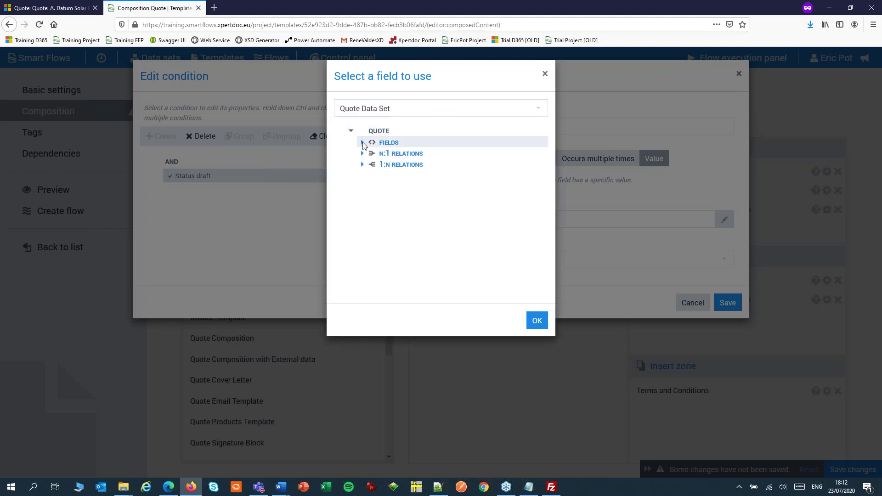
pyautogui.click(363, 142)
pyautogui.scroll(-3, 544, 166)
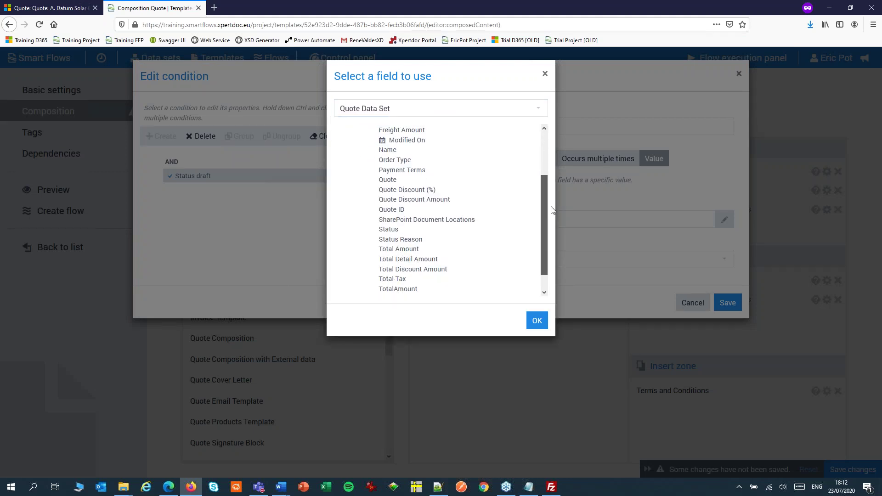
pyautogui.click(388, 210)
pyautogui.click(534, 321)
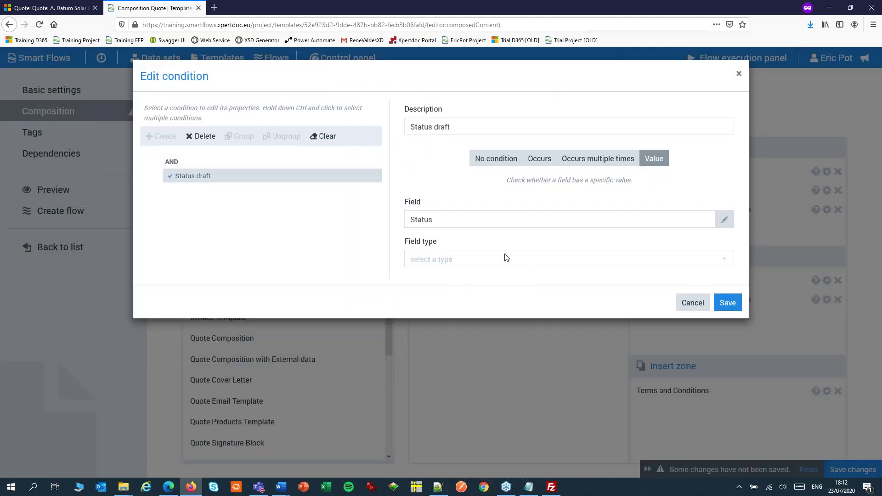
# Make the Status draft condition a Text comparison that Equals "Draft" and save the condition
pyautogui.click(442, 258)
pyautogui.click(435, 321)
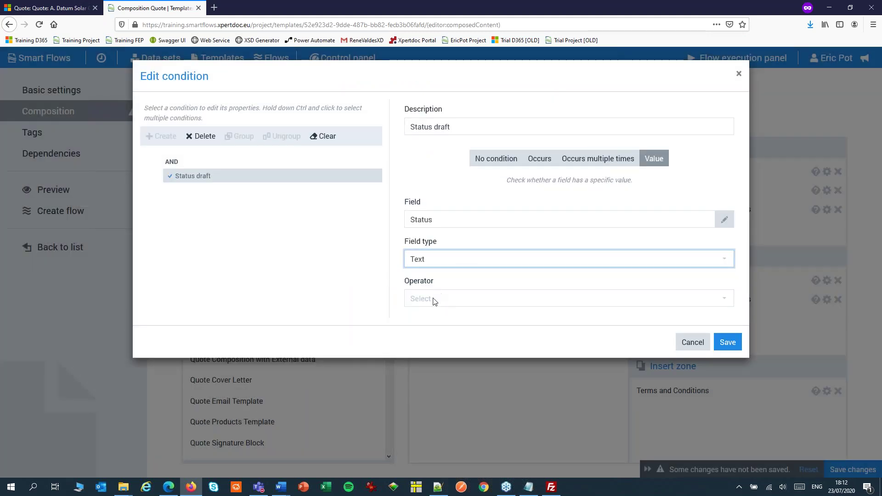
pyautogui.click(434, 299)
pyautogui.click(425, 363)
pyautogui.click(428, 331)
pyautogui.write('Draft')
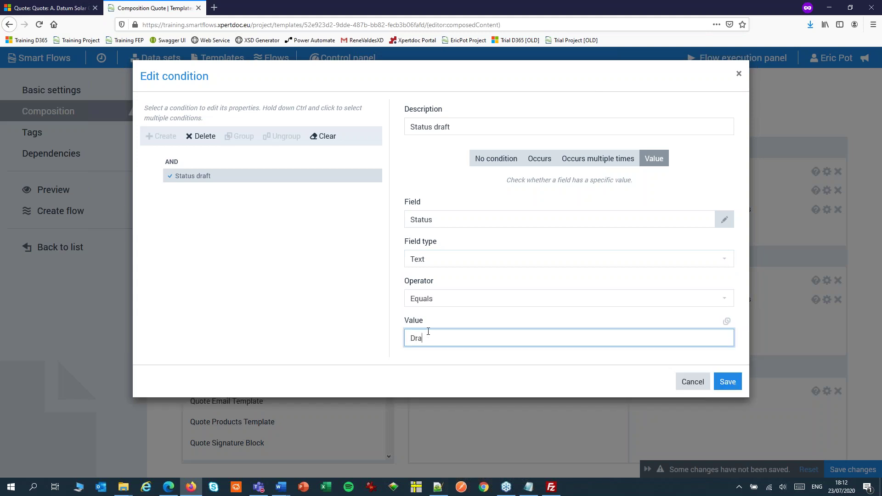
pyautogui.click(728, 383)
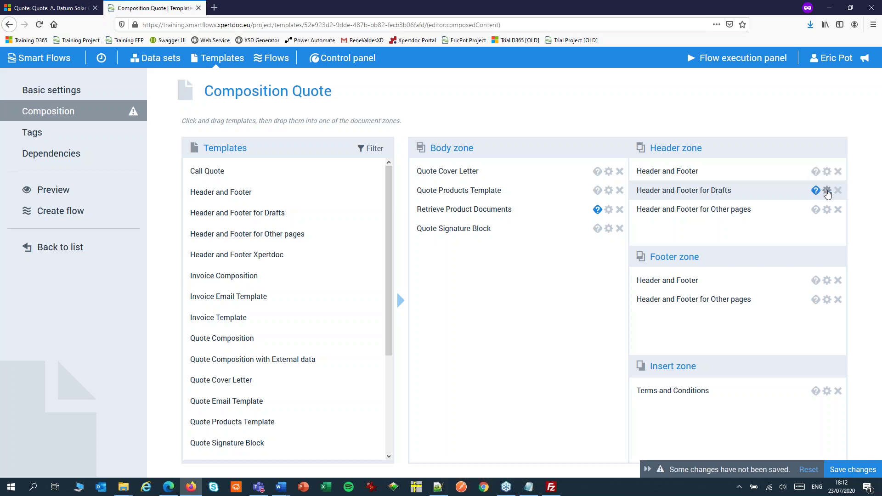
# Set the occurrence of Header and Footer for Drafts in the Header zone to First page and save the settings
pyautogui.click(828, 191)
pyautogui.click(366, 118)
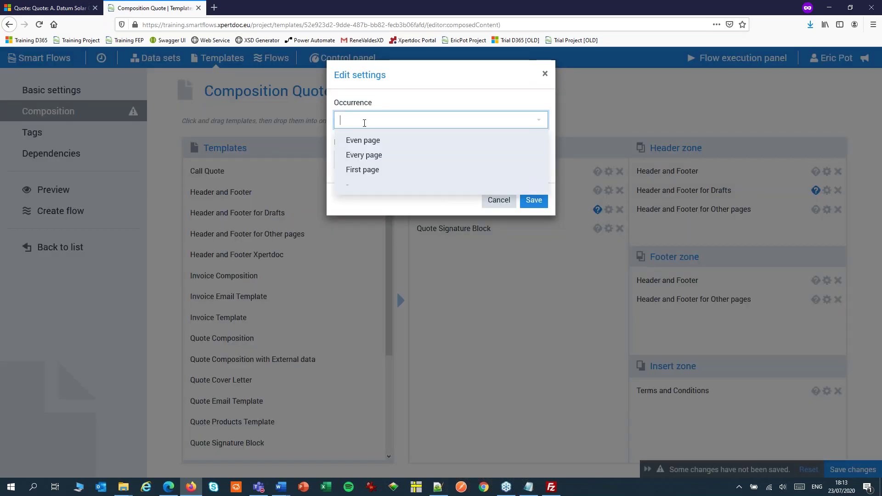
pyautogui.click(370, 170)
pyautogui.click(533, 201)
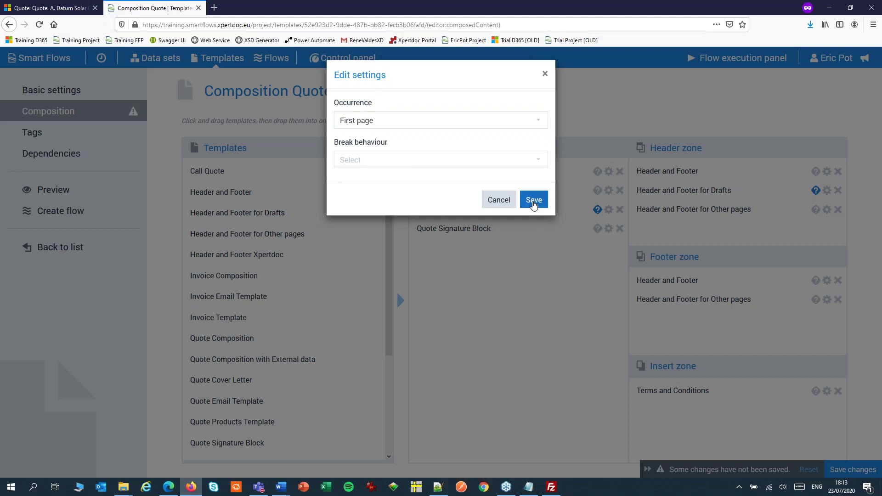
# Add a second Header and Footer for Drafts at the end of the Header zone and set its occurrence to Every page
pyautogui.moveTo(234, 213); pyautogui.dragTo(783, 232)
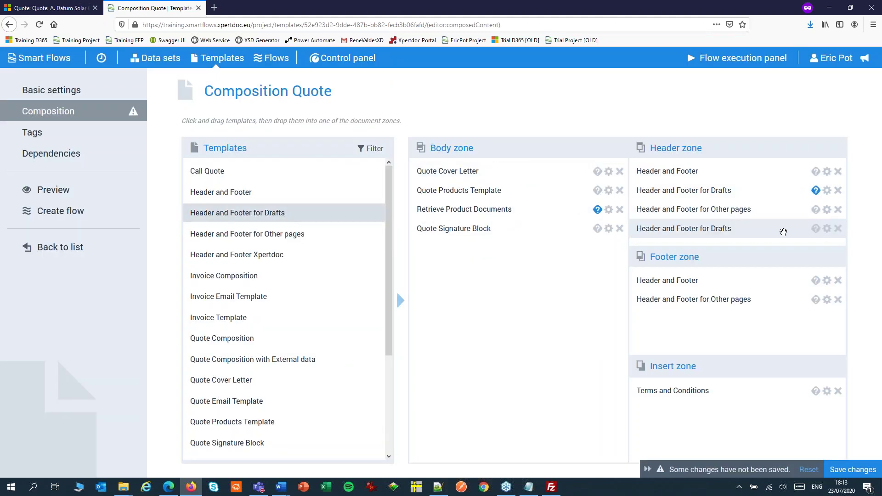
pyautogui.click(827, 228)
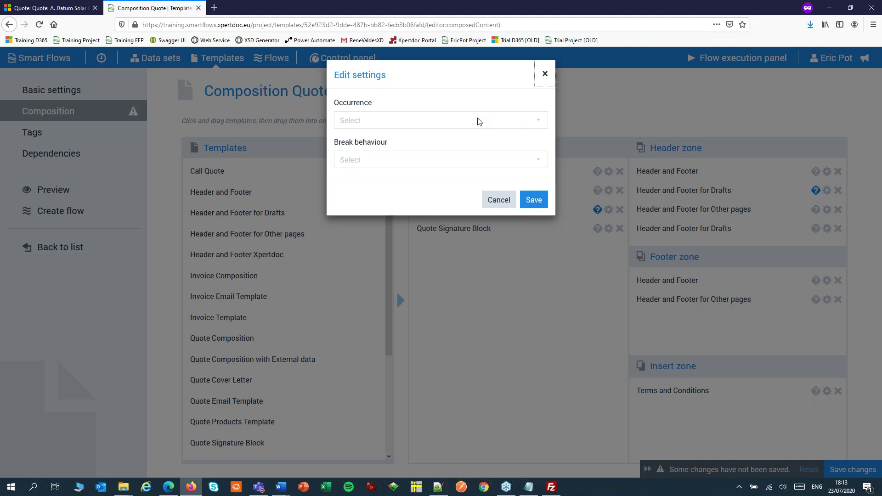
pyautogui.click(360, 120)
pyautogui.click(363, 155)
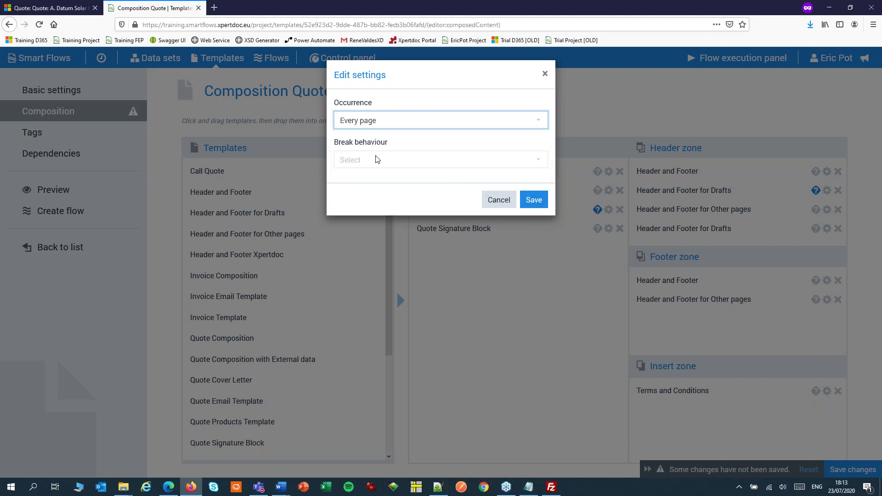
pyautogui.click(534, 201)
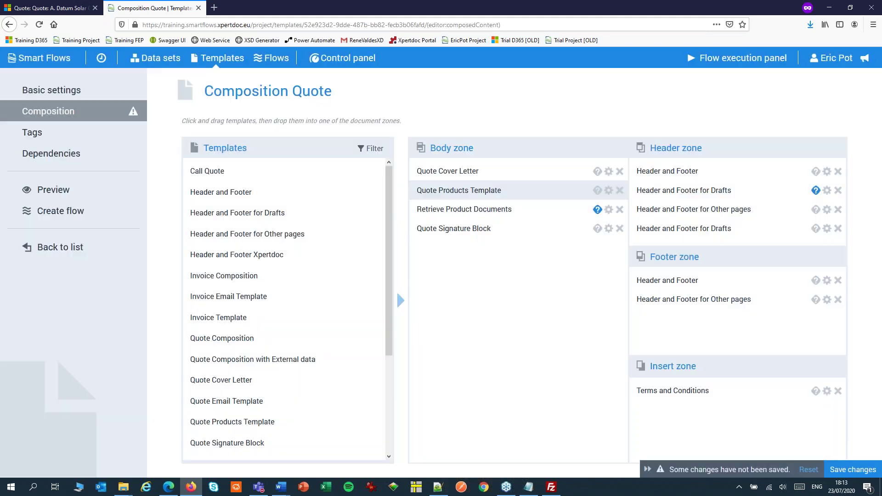
# Create a value condition described as "Status Draft" on the last Header and Footer for Drafts entry in the Header zone
pyautogui.click(815, 228)
pyautogui.click(161, 135)
pyautogui.write('Status Draft')
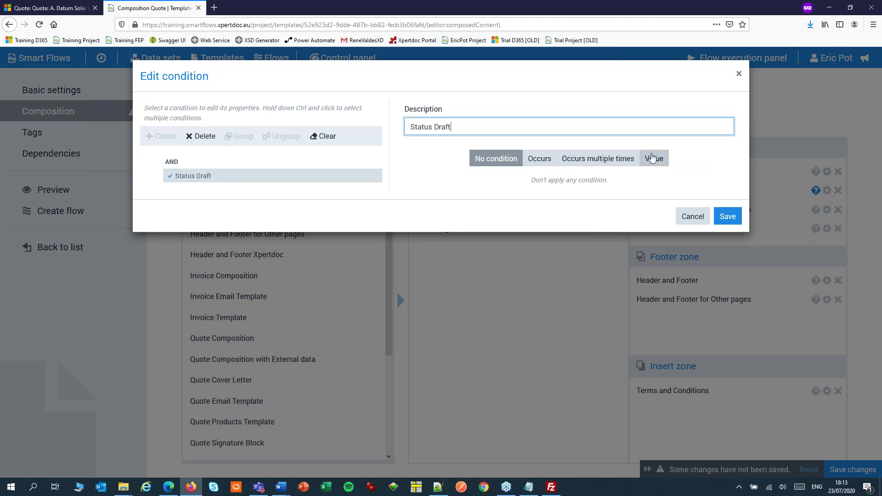
pyautogui.click(650, 159)
# Choose the quote's Status field from the Quote Data Set for the Status Draft condition
pyautogui.click(724, 219)
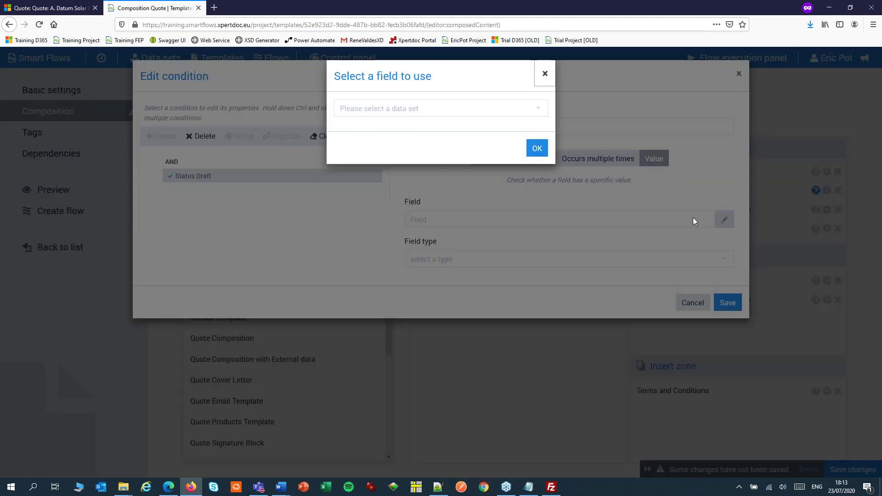
pyautogui.click(370, 109)
pyautogui.click(365, 133)
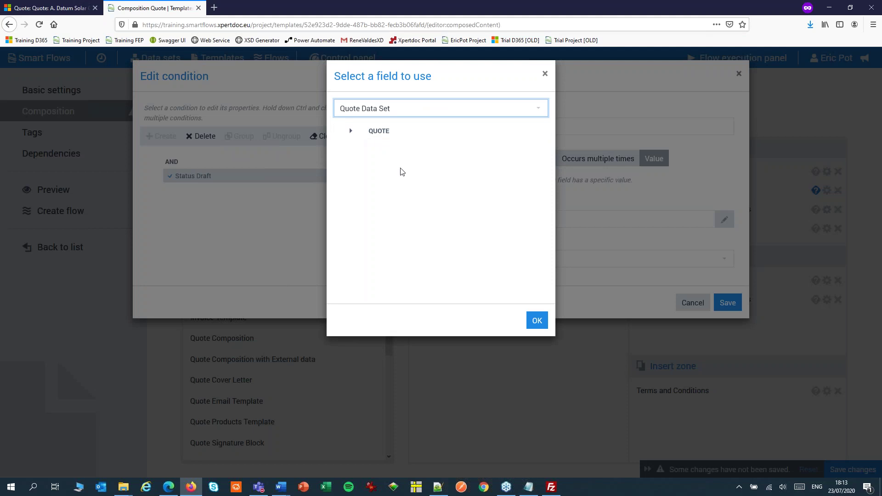
pyautogui.click(351, 131)
pyautogui.click(362, 143)
pyautogui.click(374, 292)
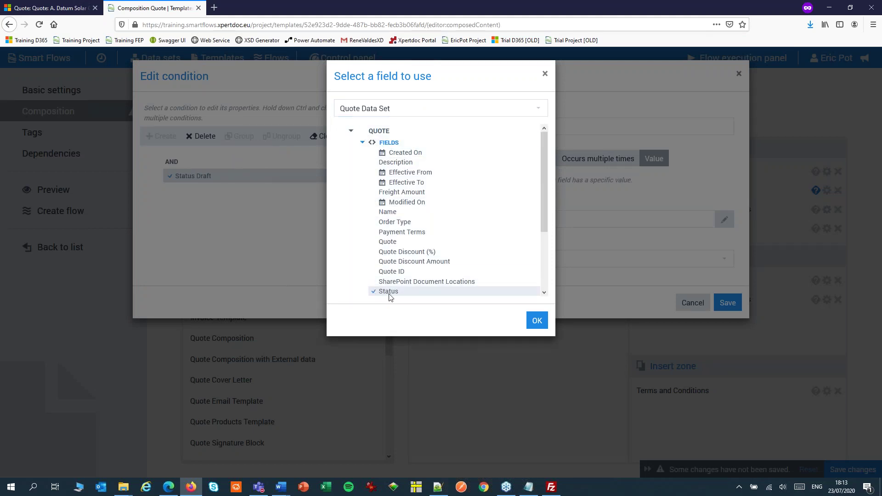
pyautogui.click(534, 320)
# Set the Status Draft condition to Text Equals "Draft", save it, and save the template's composition changes
pyautogui.click(473, 259)
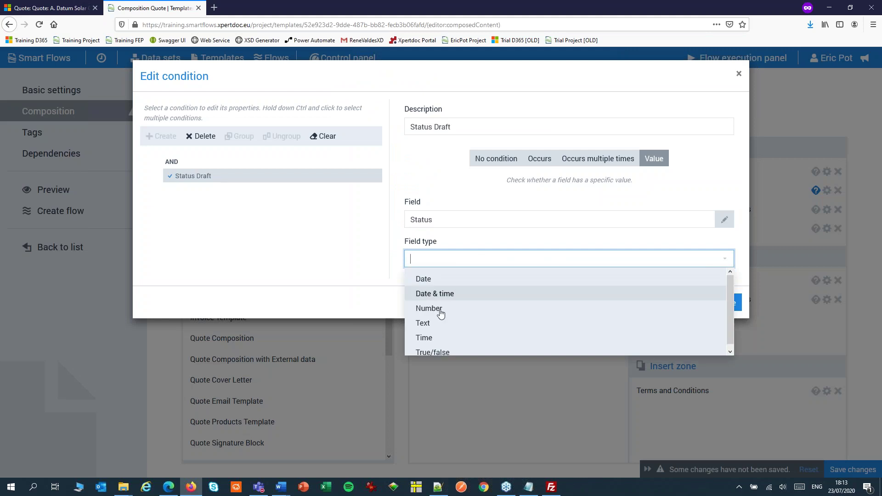
pyautogui.click(439, 324)
pyautogui.click(449, 299)
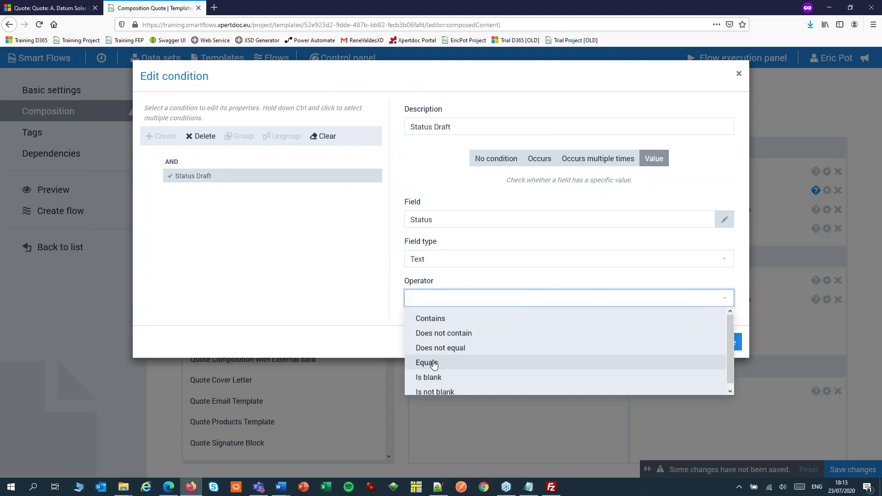
pyautogui.click(434, 364)
pyautogui.click(432, 338)
pyautogui.write('Draft')
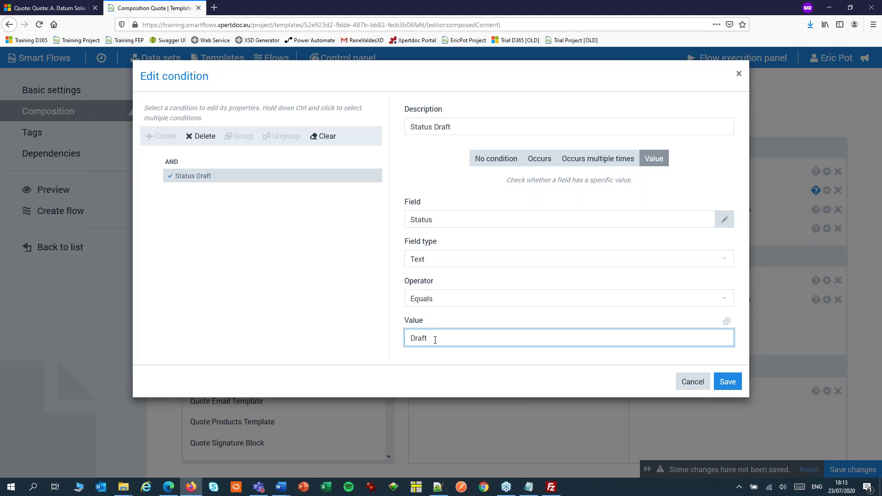
pyautogui.click(728, 381)
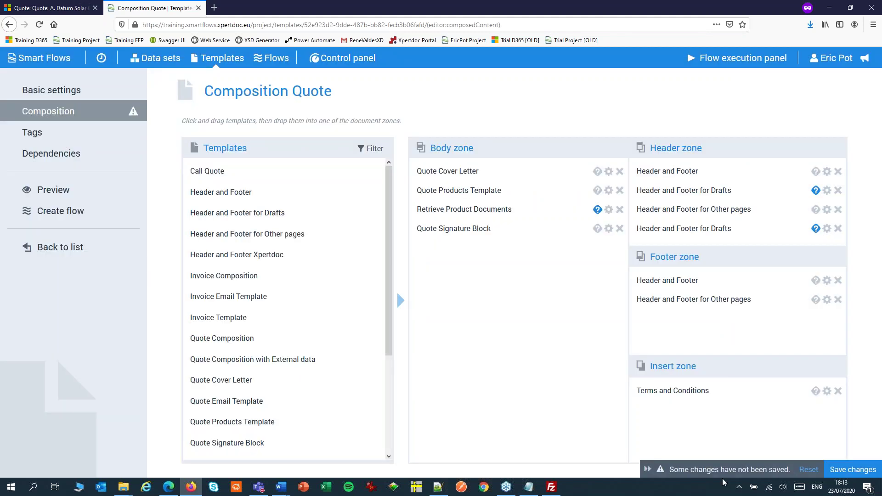
pyautogui.click(851, 469)
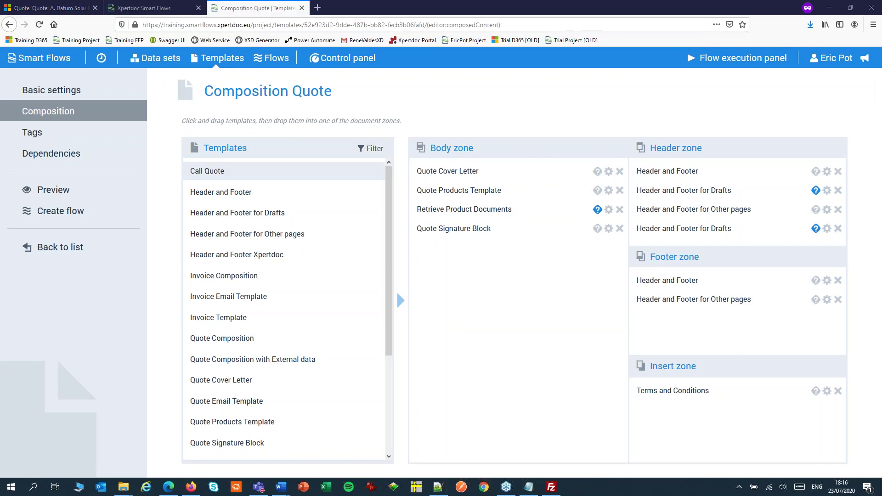
# Switch to Dynamics 365 and run Composition Flow on the A. Datum Solar Opportunity quote with Show product descriptions unchecked
pyautogui.click(67, 9)
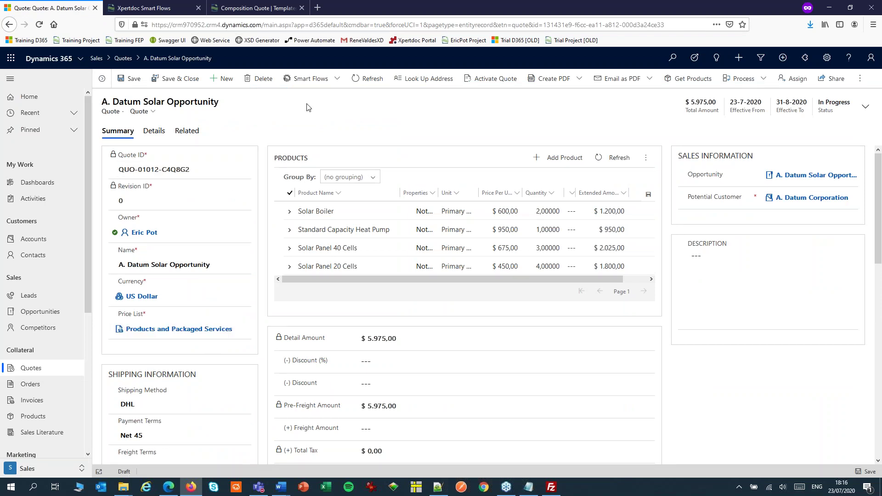
pyautogui.click(319, 83)
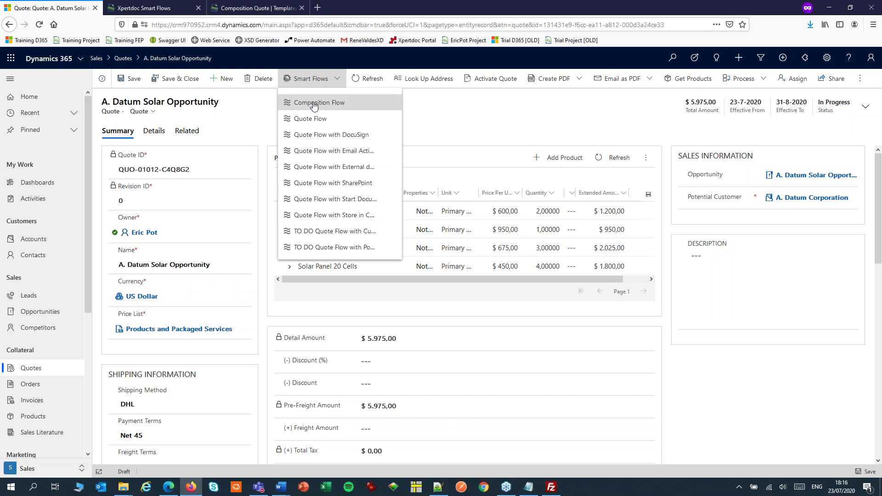
pyautogui.click(314, 104)
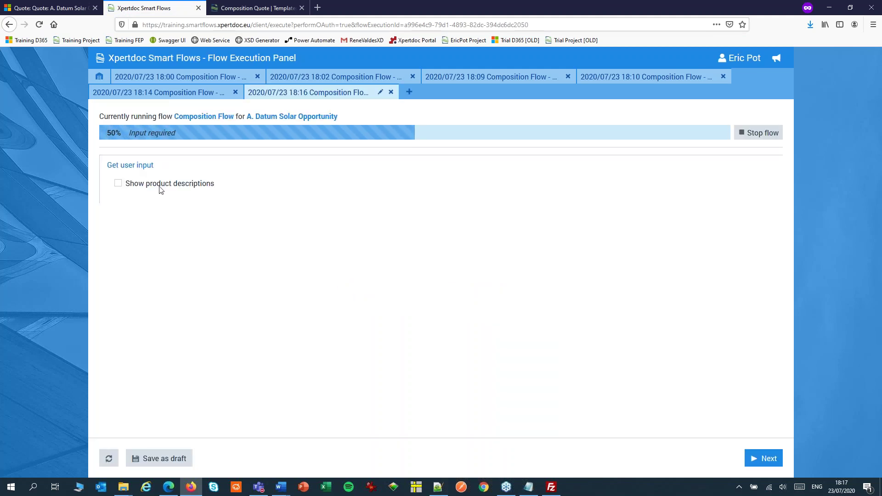
pyautogui.click(763, 460)
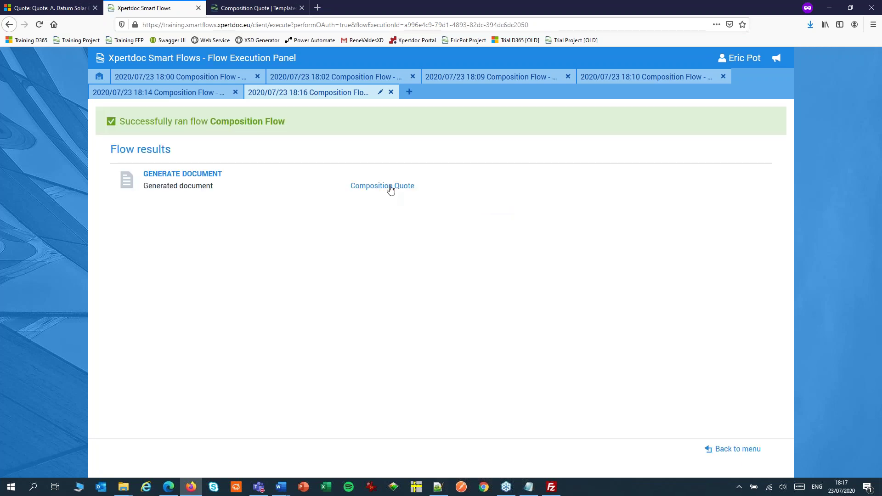
# Open the generated Composition Quote PDF in Firefox, check its pages for the draft watermark, and return to the Composition Quote template
pyautogui.click(390, 186)
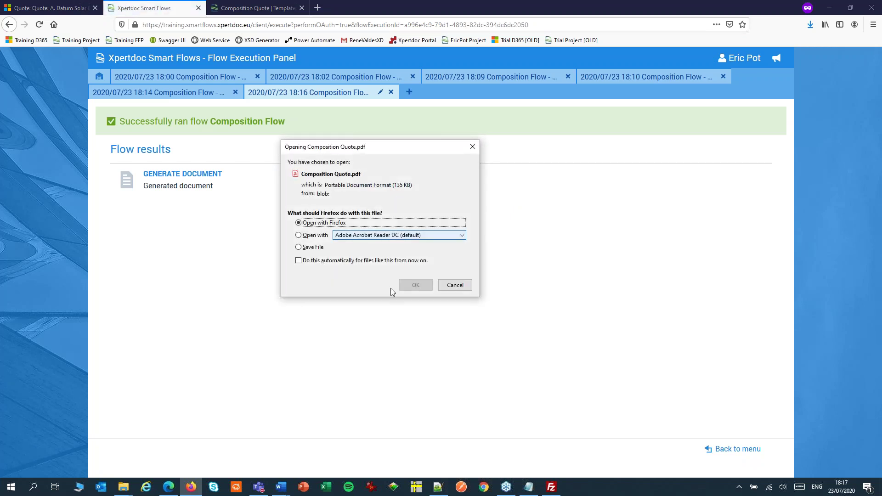
pyautogui.click(413, 288)
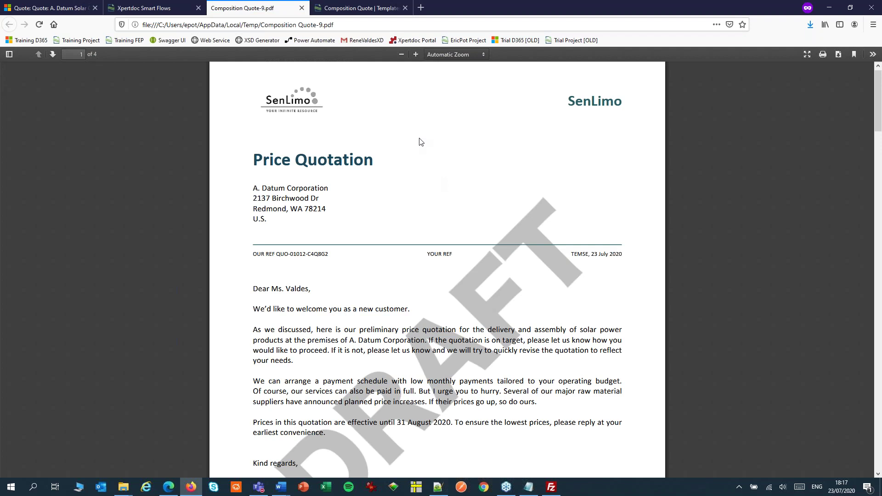
pyautogui.scroll(-4, 419, 141)
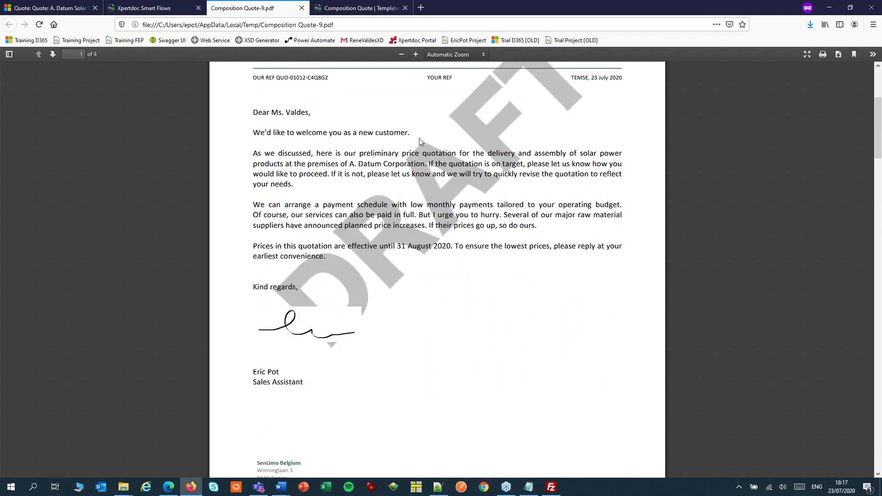
pyautogui.scroll(-10, 419, 141)
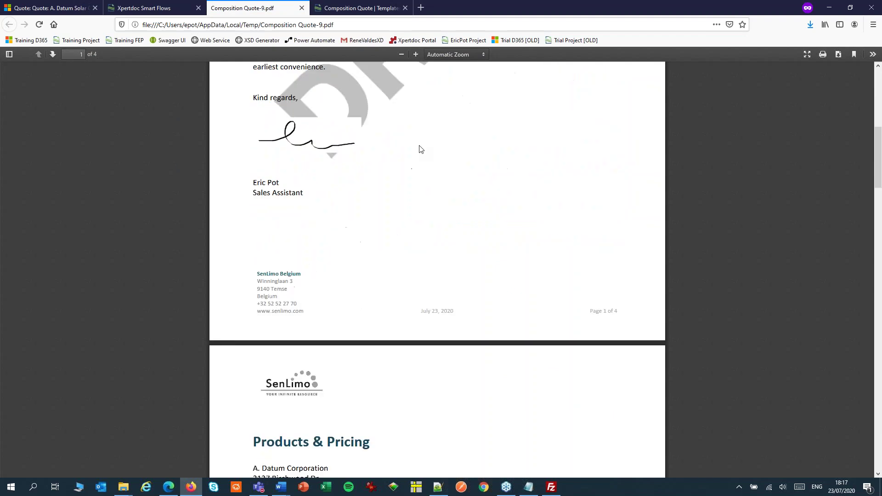
pyautogui.scroll(-3, 419, 150)
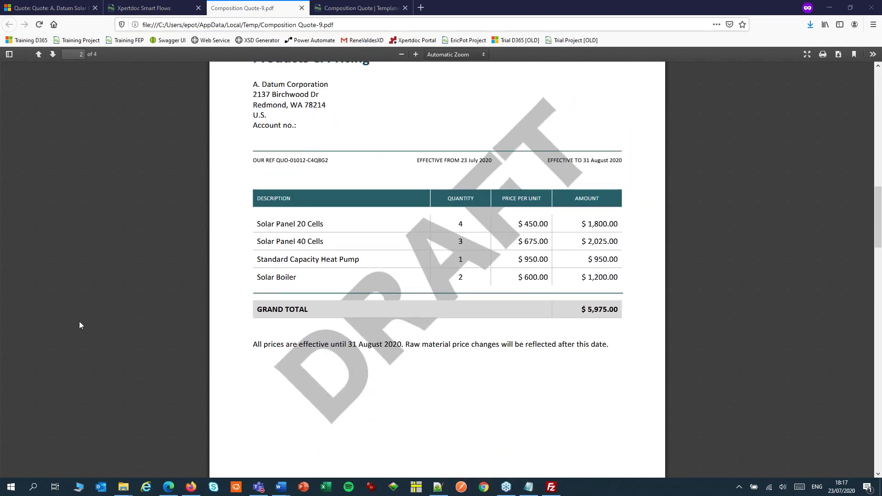
pyautogui.click(354, 9)
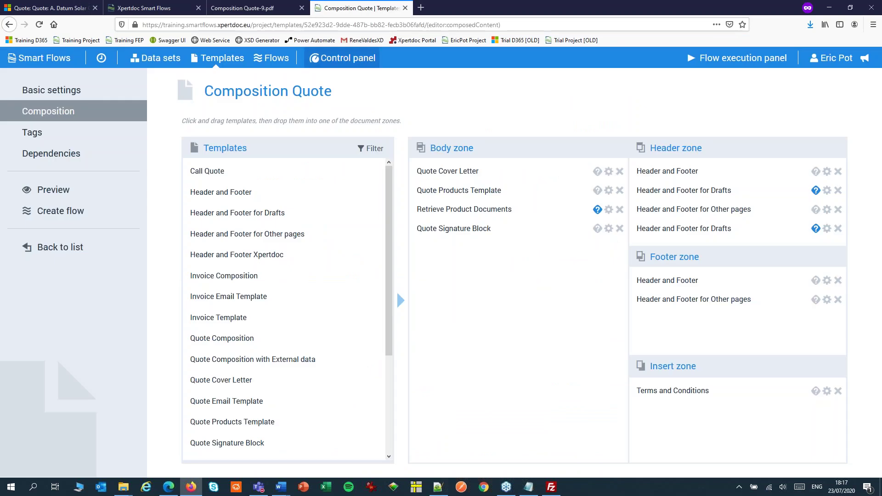